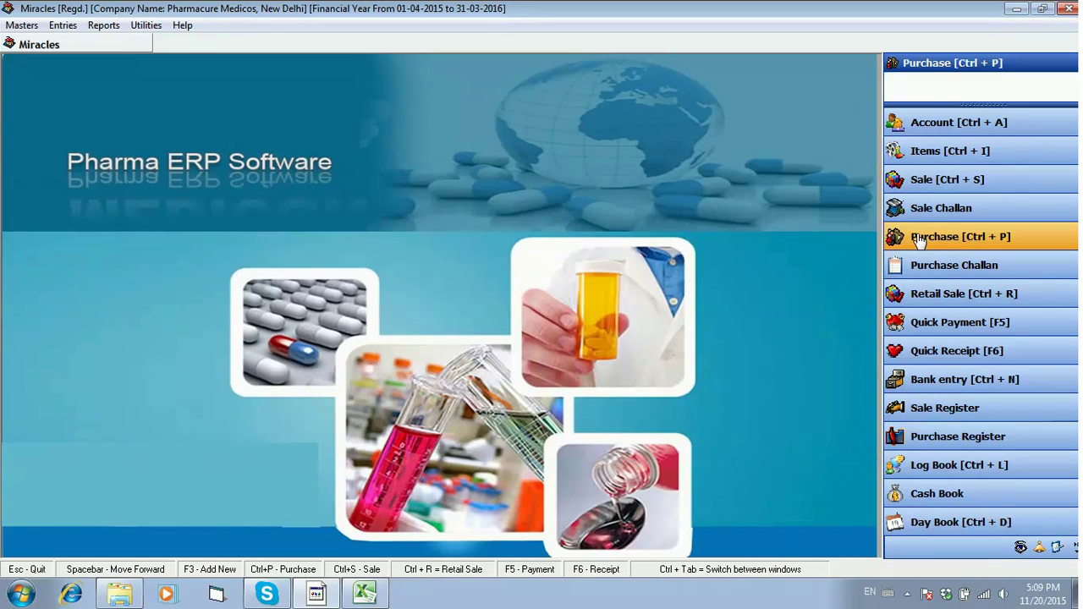
Step: Open the purchase bills list and show the bills dated 01-10-2015 to 20-11-2015
{"action": "left_click", "coordinate": [66, 25]}
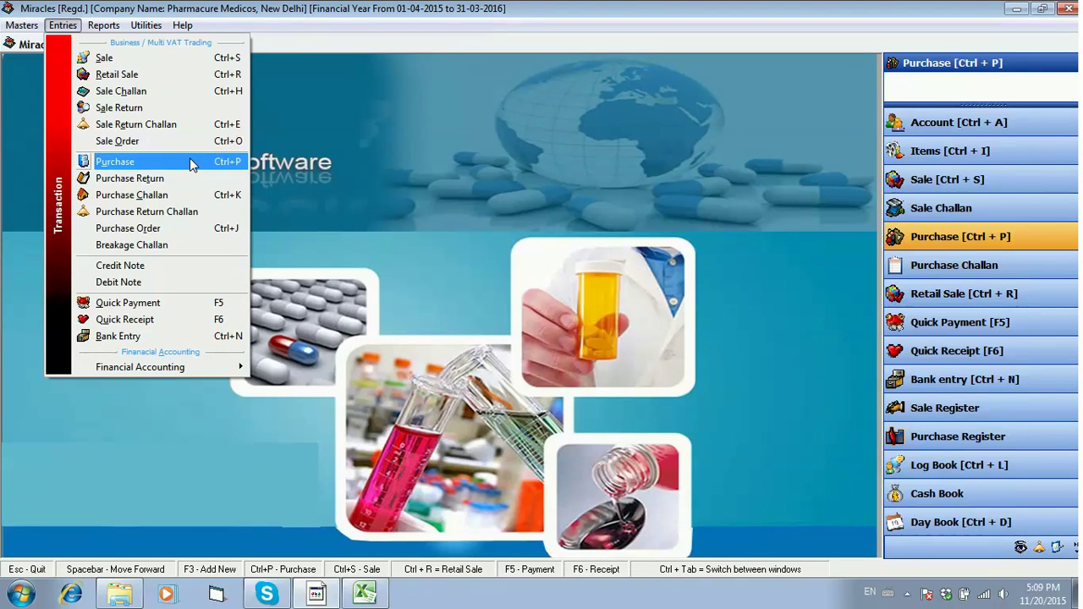
{"action": "left_click", "coordinate": [193, 165]}
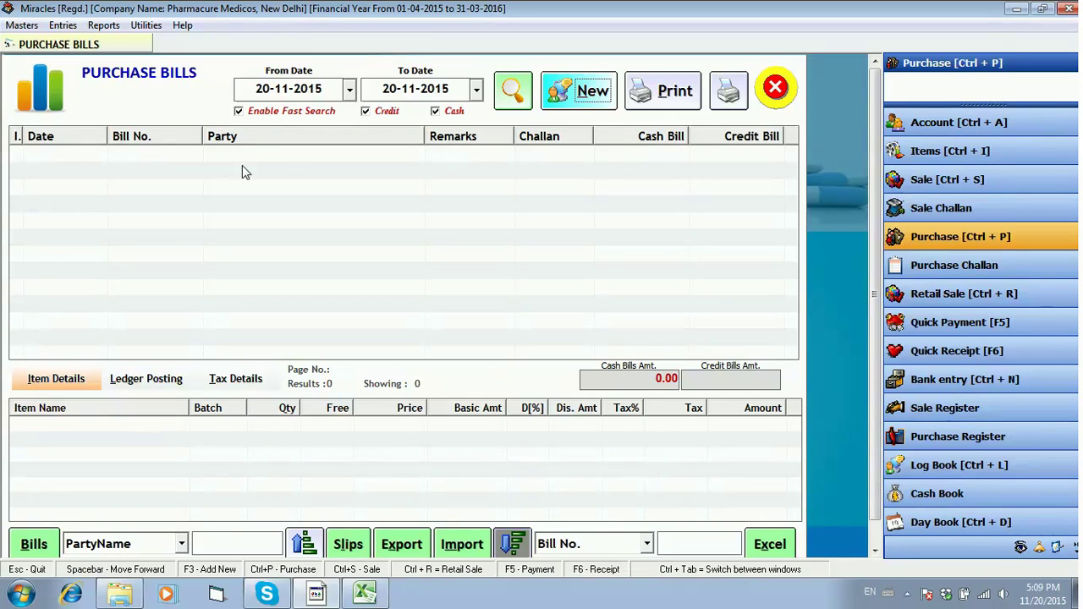
{"action": "left_click", "coordinate": [351, 91]}
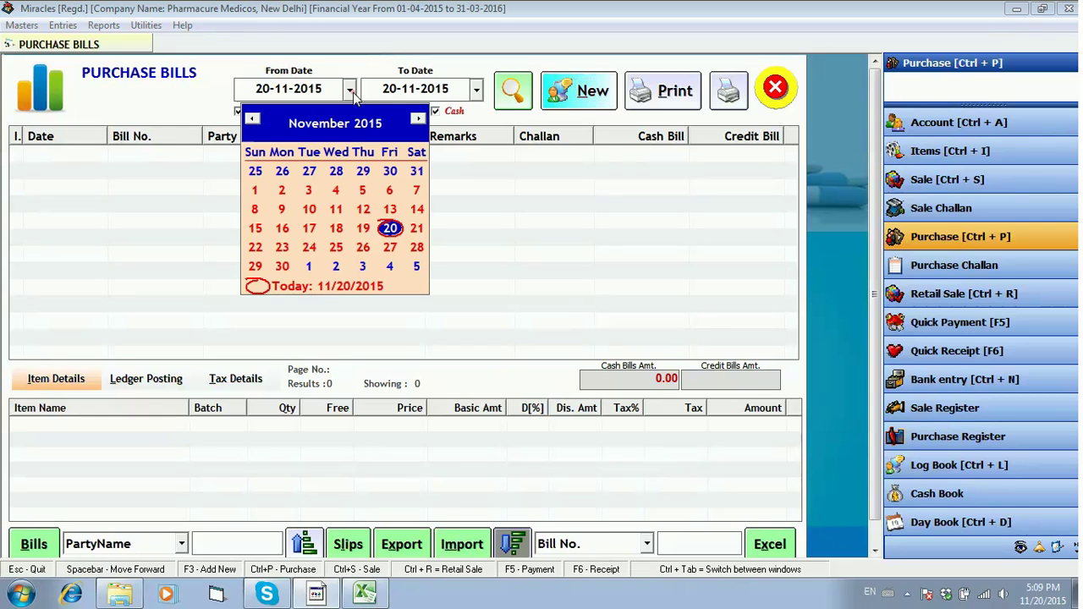
{"action": "left_click", "coordinate": [253, 119]}
{"action": "left_click", "coordinate": [363, 172]}
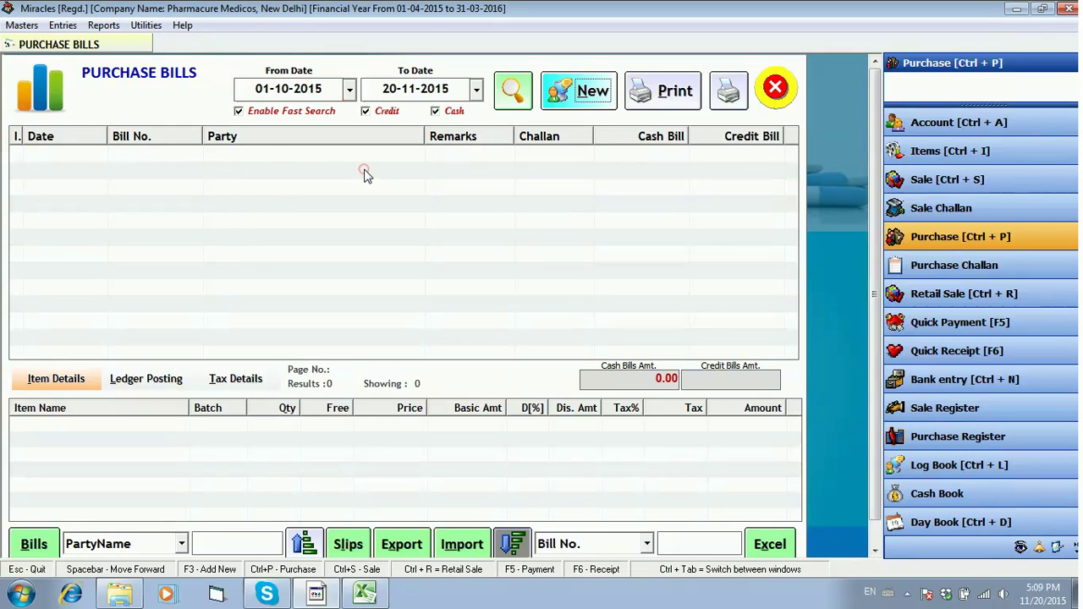
{"action": "left_click", "coordinate": [513, 91]}
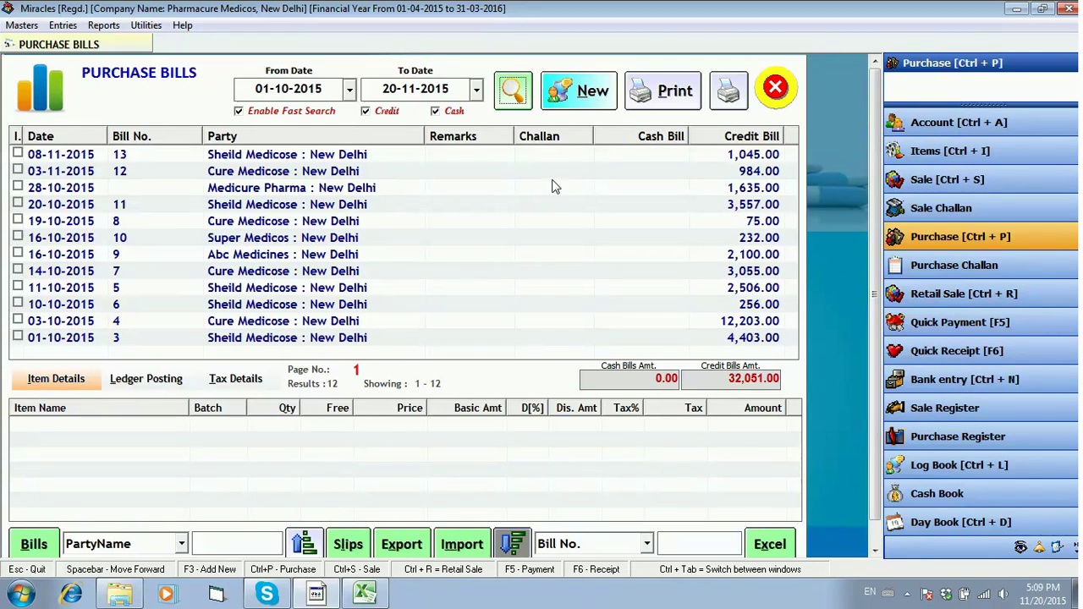
Step: Start a new purchase bill dated 20-11-2015 with Credit terms
{"action": "left_click", "coordinate": [592, 93]}
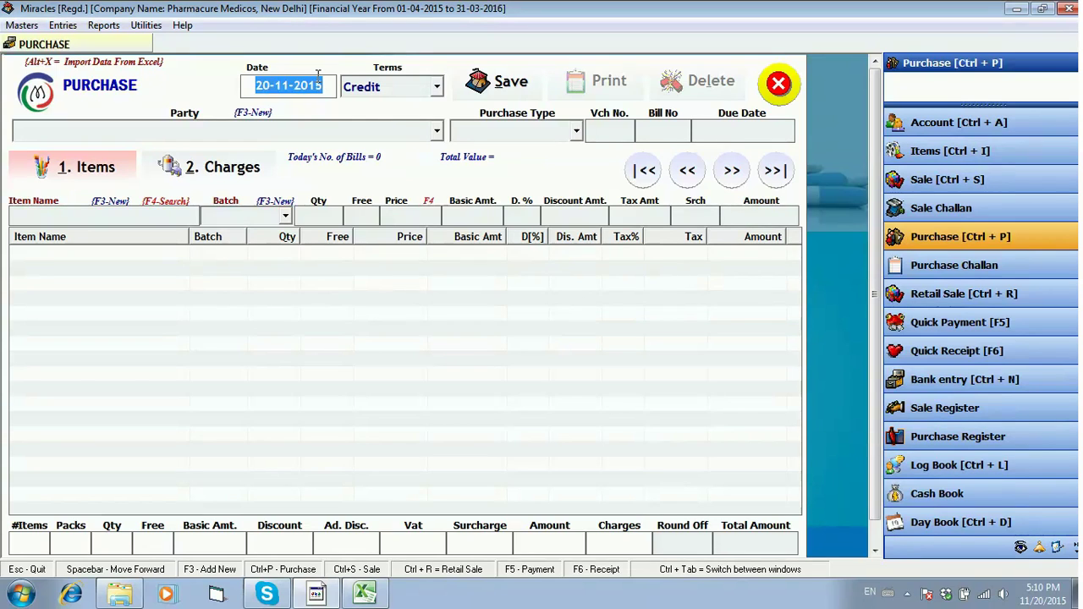
{"action": "key", "text": "Return"}
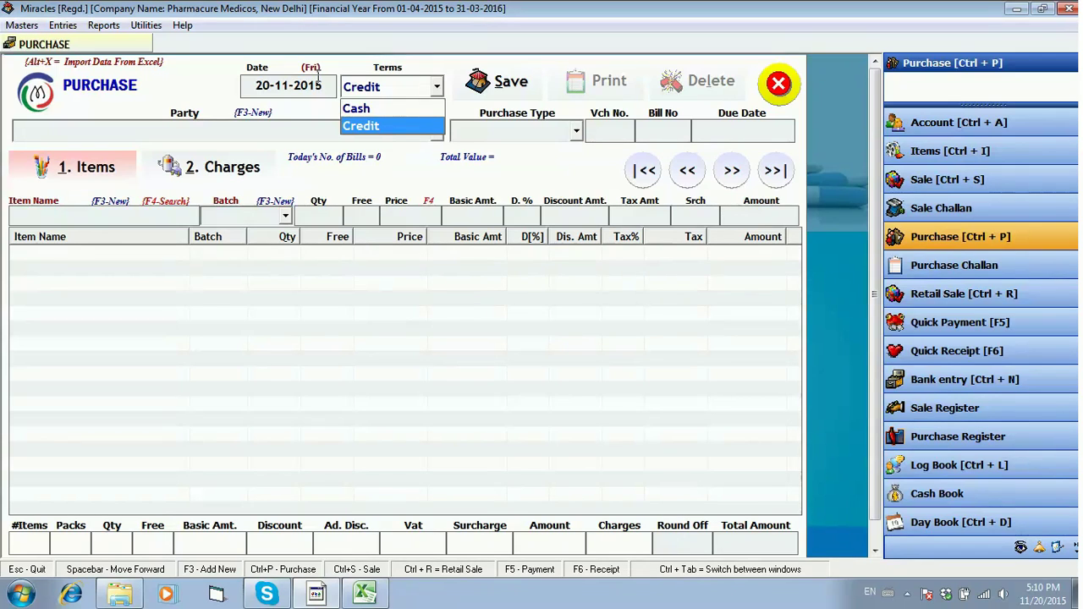
{"action": "key", "text": "Up"}
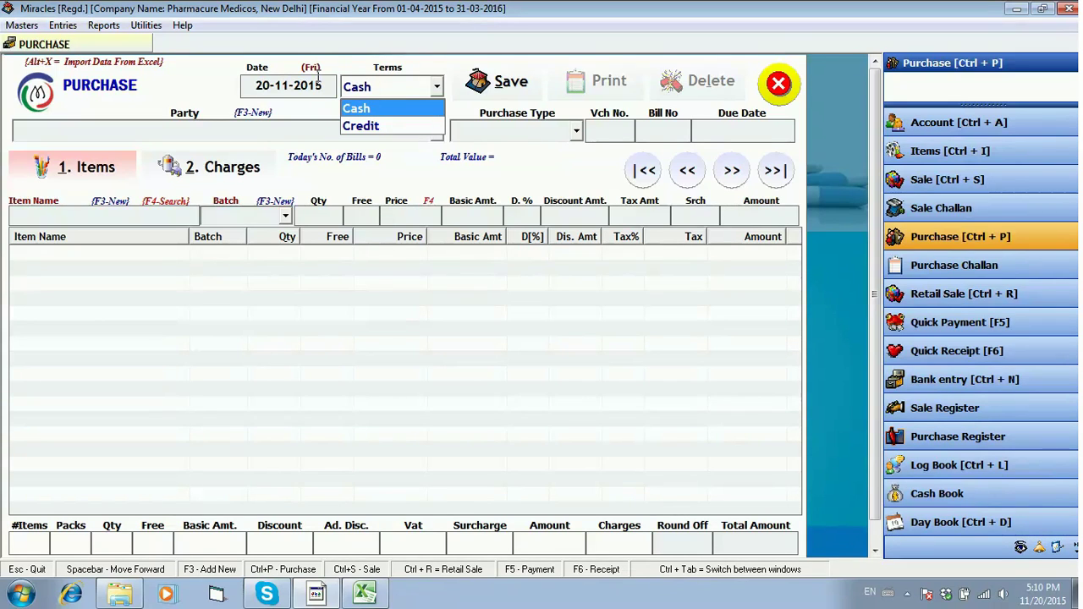
{"action": "key", "text": "Down"}
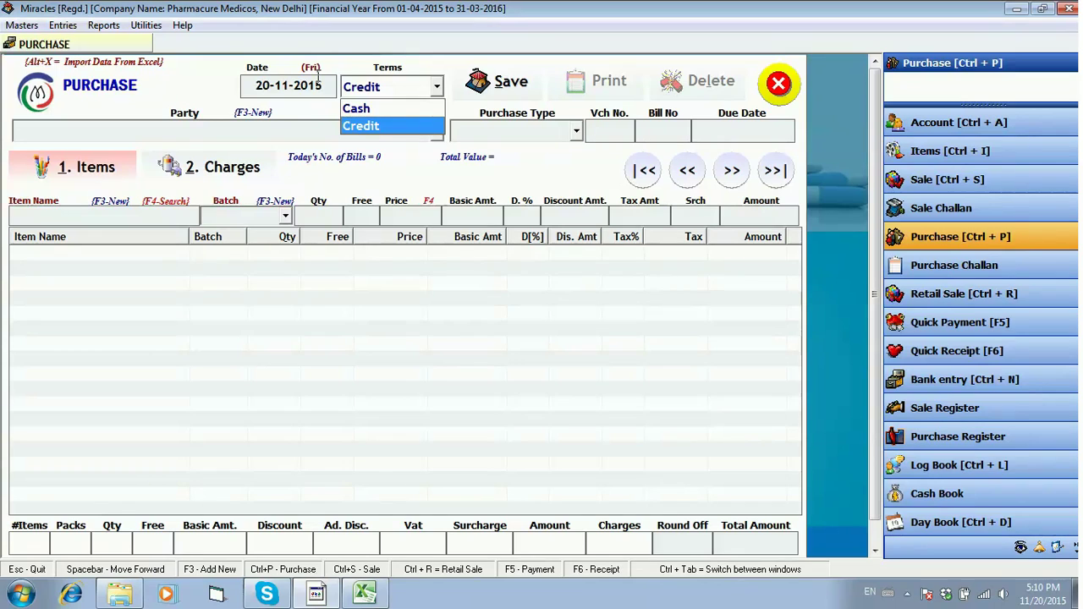
{"action": "key", "text": "Return"}
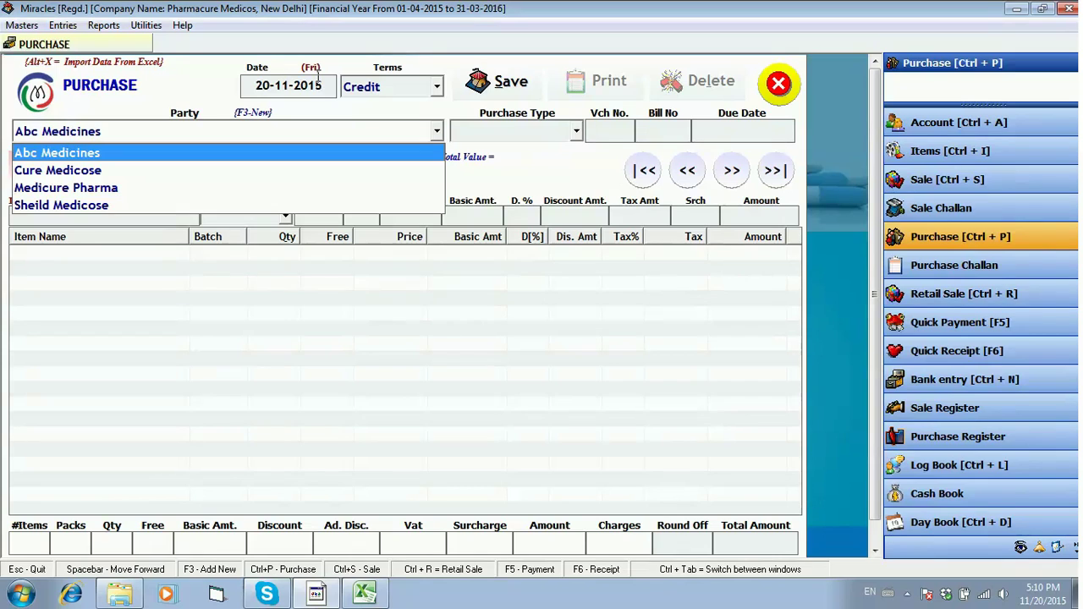
Step: Choose Medicure Pharma as the party of the purchase bill and close its account summary
{"action": "key", "text": "Down"}
{"action": "key", "text": "Down"}
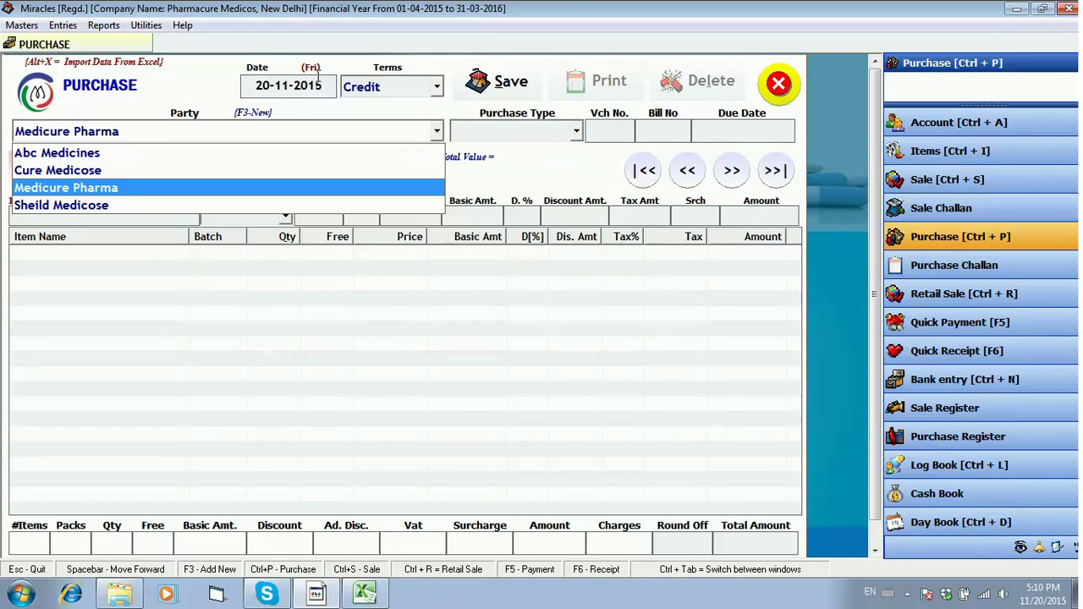
{"action": "key", "text": "Return"}
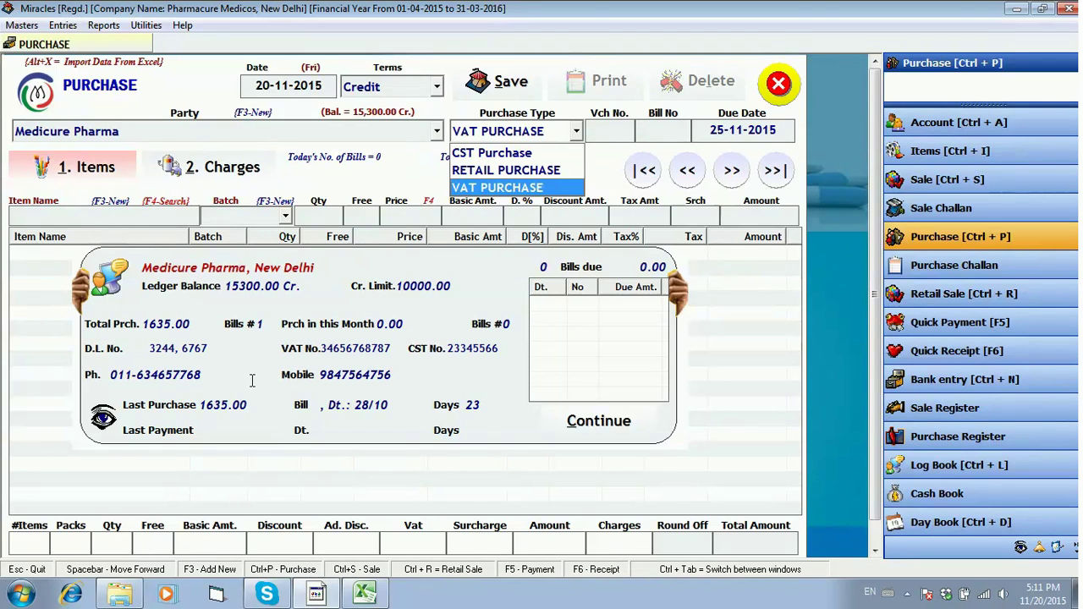
{"action": "key", "text": "Return"}
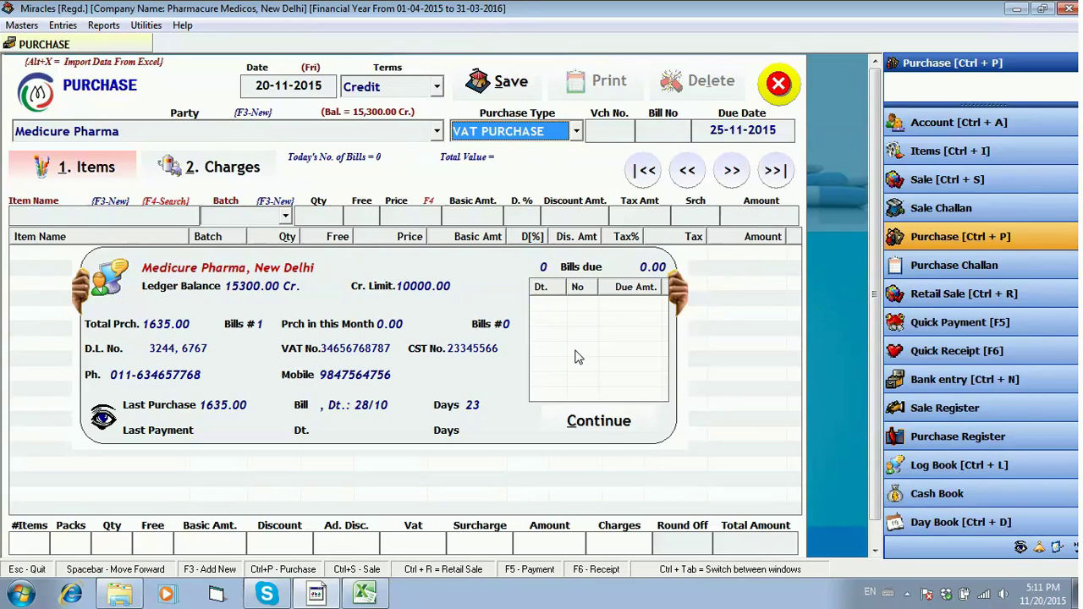
{"action": "left_click", "coordinate": [601, 424]}
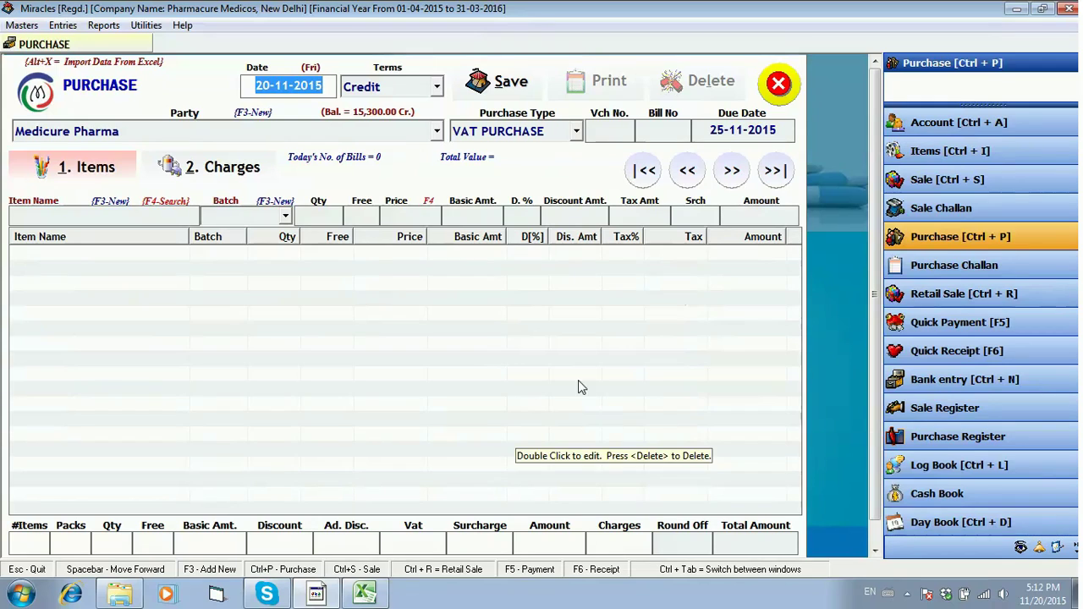
Step: Set the bill's purchase type to VAT PURCHASE
{"action": "left_click", "coordinate": [532, 136]}
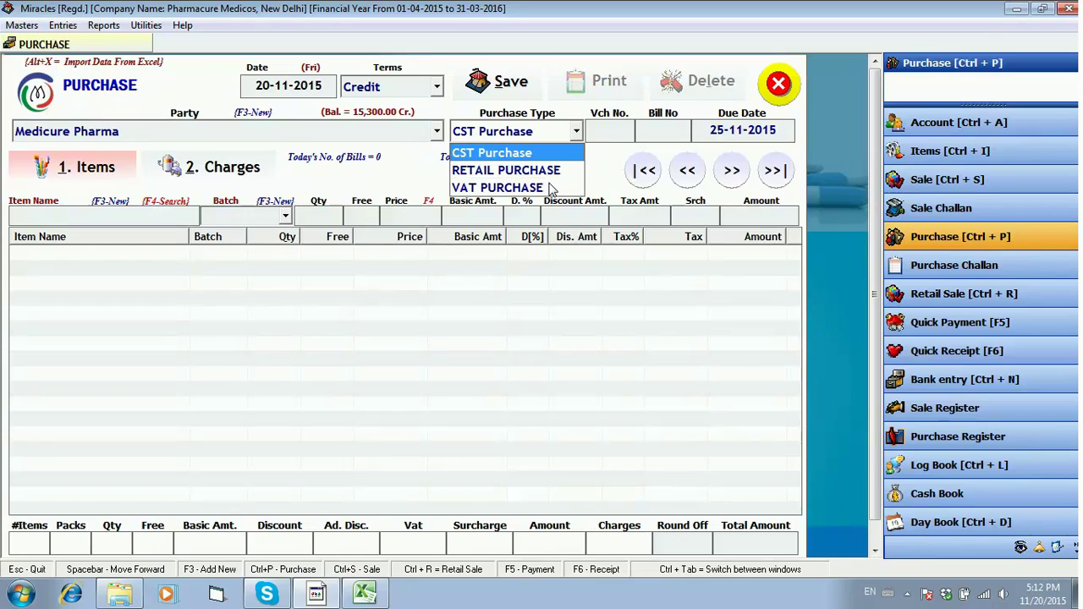
{"action": "key", "text": "Up"}
{"action": "key", "text": "Down"}
{"action": "key", "text": "Up"}
{"action": "key", "text": "Down"}
{"action": "key", "text": "Down"}
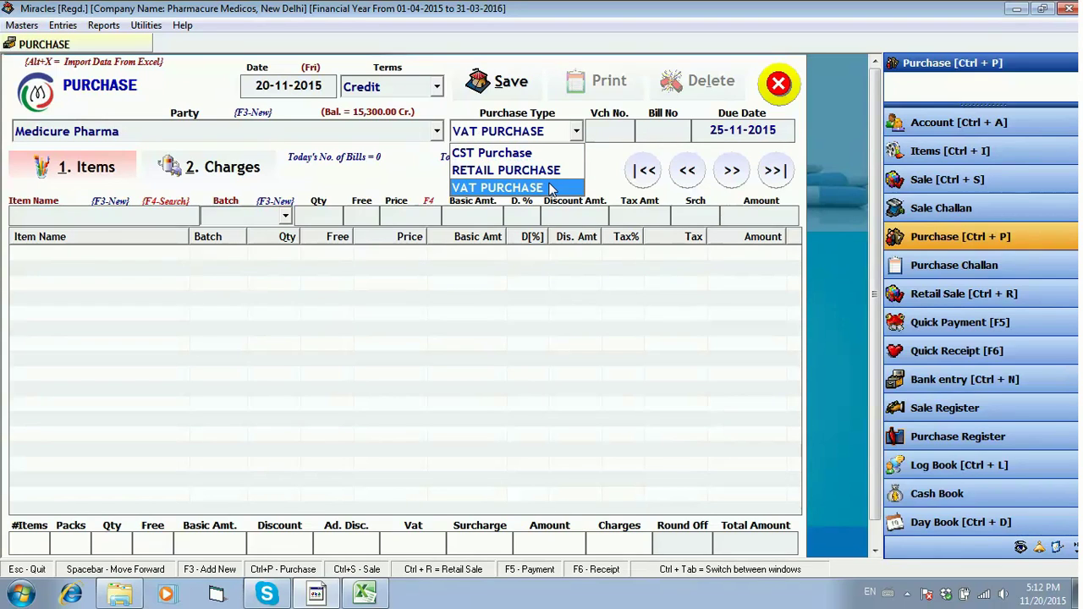
{"action": "key", "text": "Return"}
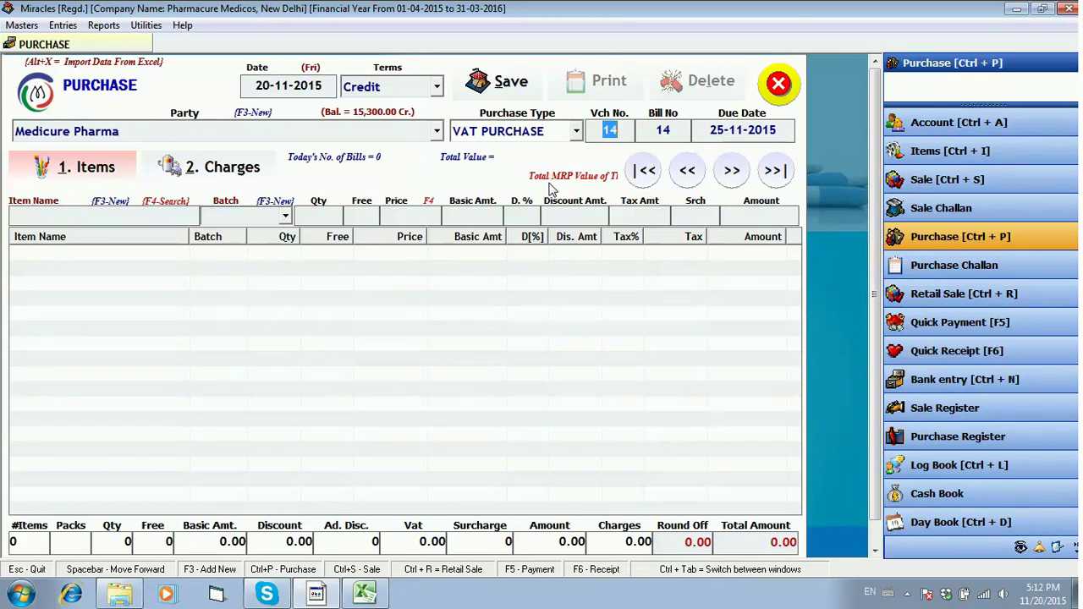
Step: Keep the proposed voucher number, set the bill number to 25 and the bill date to 18-11-2015
{"action": "key", "text": "Return"}
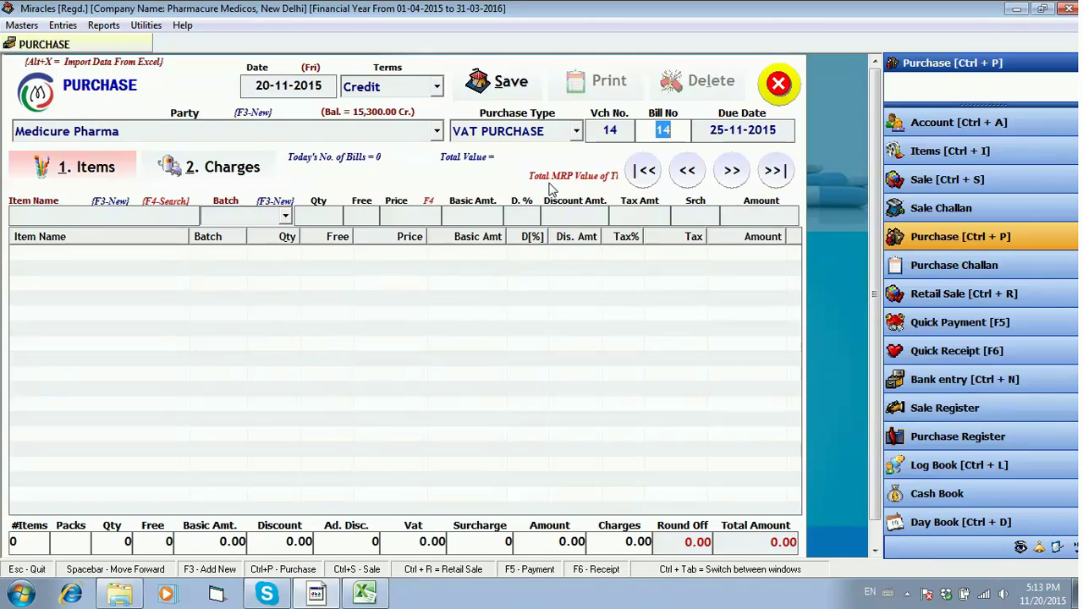
{"action": "type", "text": "25"}
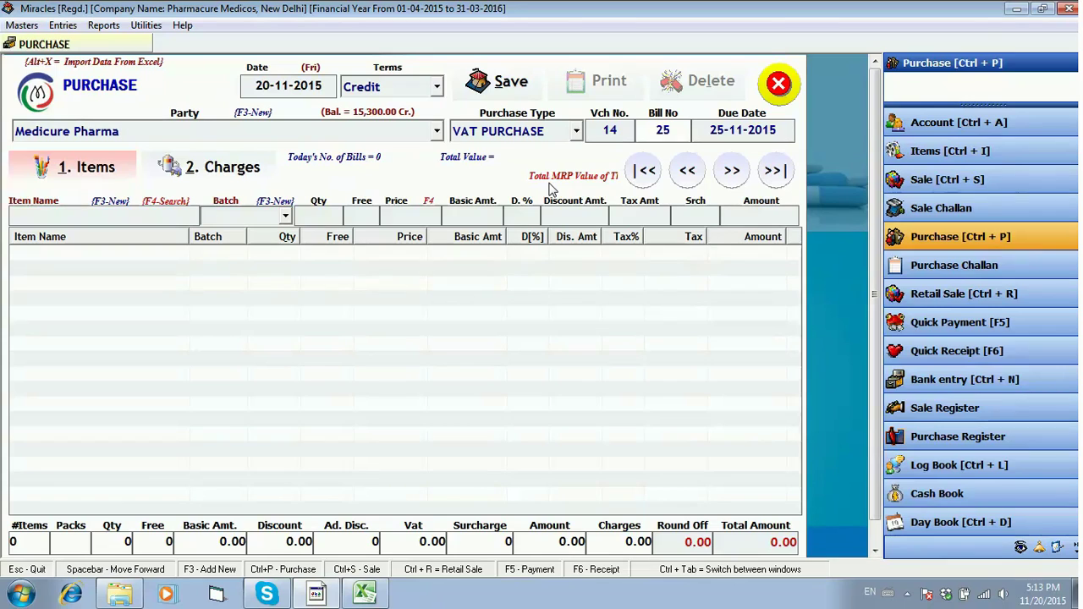
{"action": "key", "text": "Return"}
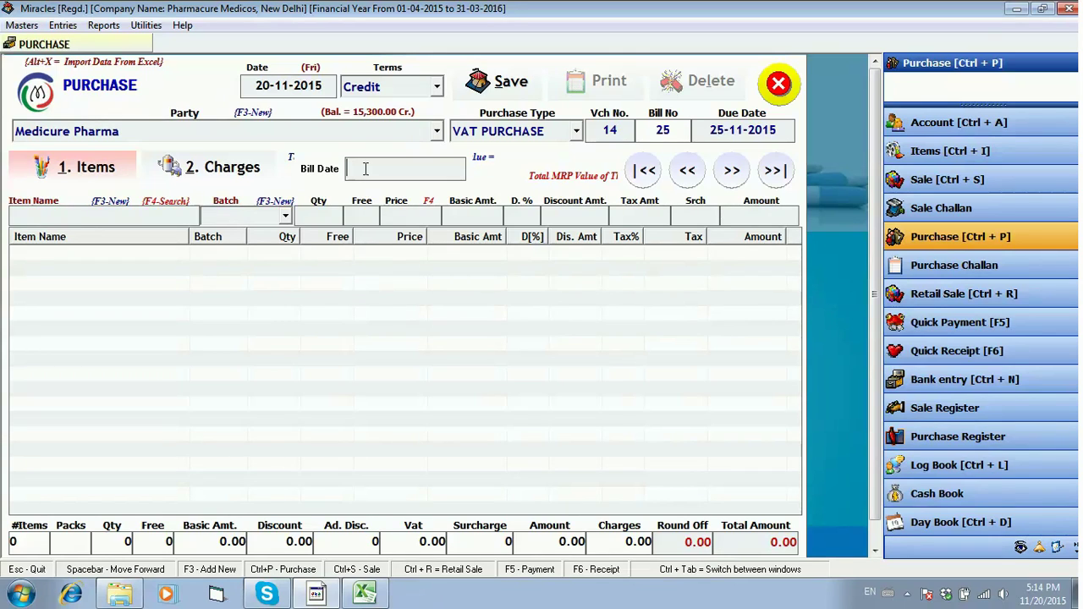
{"action": "type", "text": "18-11-2015"}
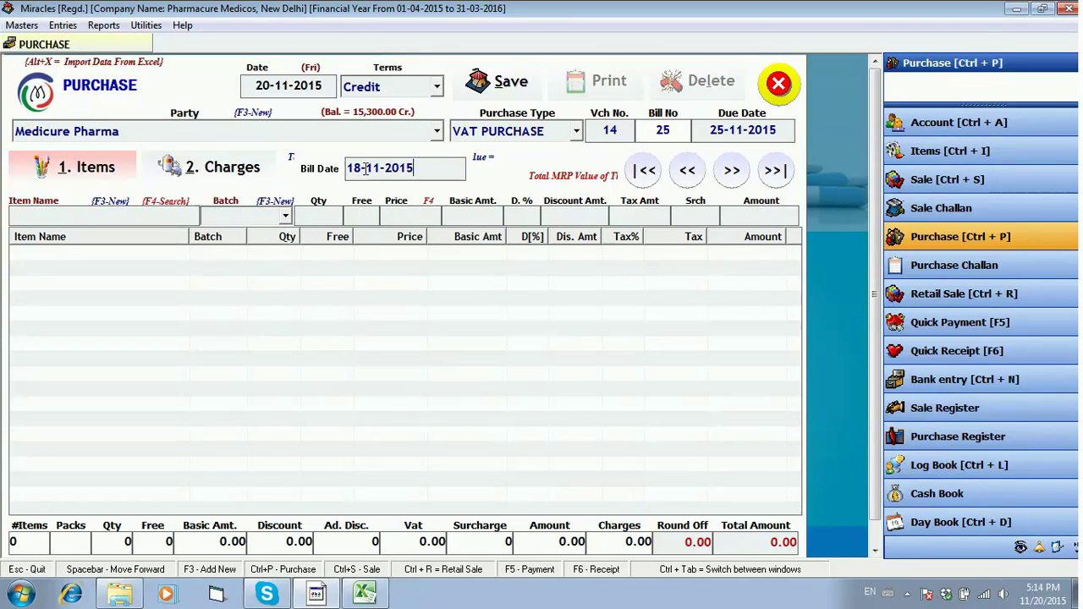
{"action": "key", "text": "Return"}
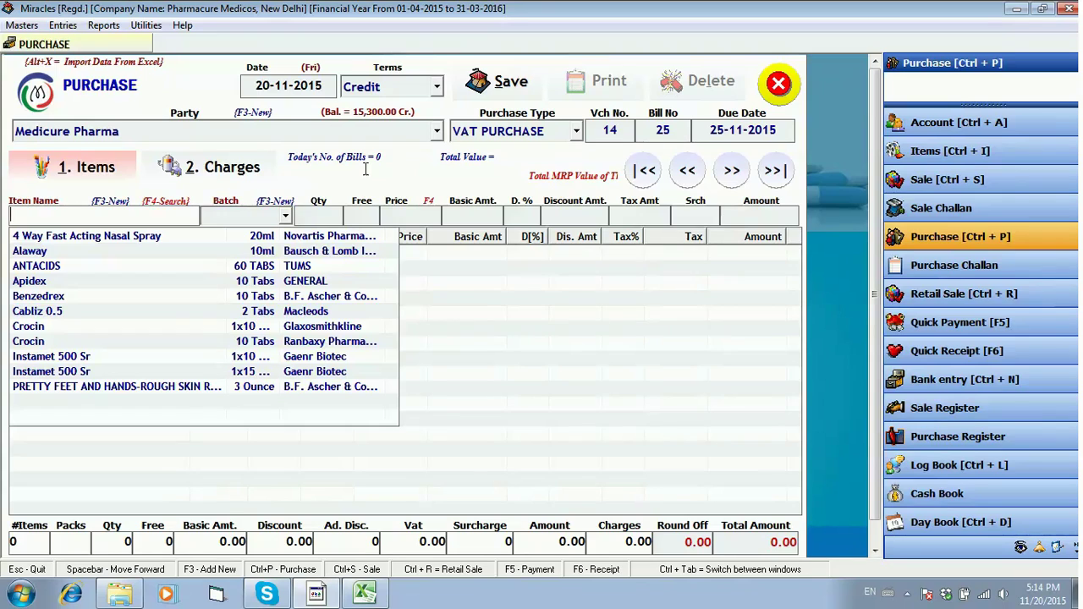
Step: Pick the 3 Ounce PRETTY FEET AND HANDS-ROUGH SKIN product as the bill's first item
{"action": "key", "text": "Down"}
{"action": "key", "text": "Down"}
{"action": "key", "text": "Down"}
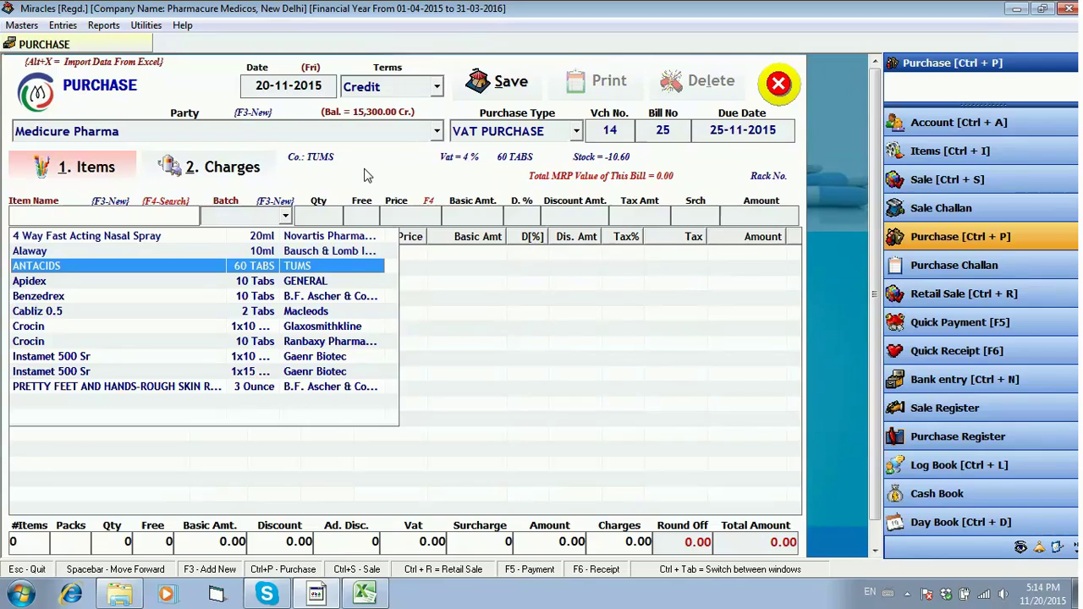
{"action": "key", "text": "Down"}
{"action": "key", "text": "Down"}
{"action": "key", "text": "Down"}
{"action": "key", "text": "Down"}
{"action": "key", "text": "Down"}
{"action": "key", "text": "Down"}
{"action": "key", "text": "Down"}
{"action": "key", "text": "Down"}
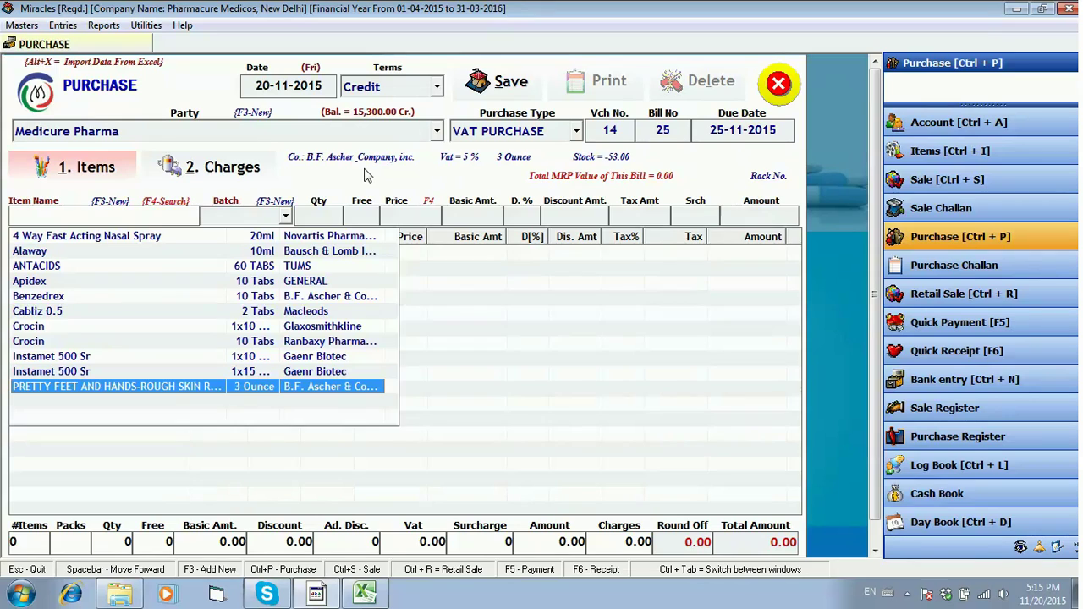
{"action": "key", "text": "Return"}
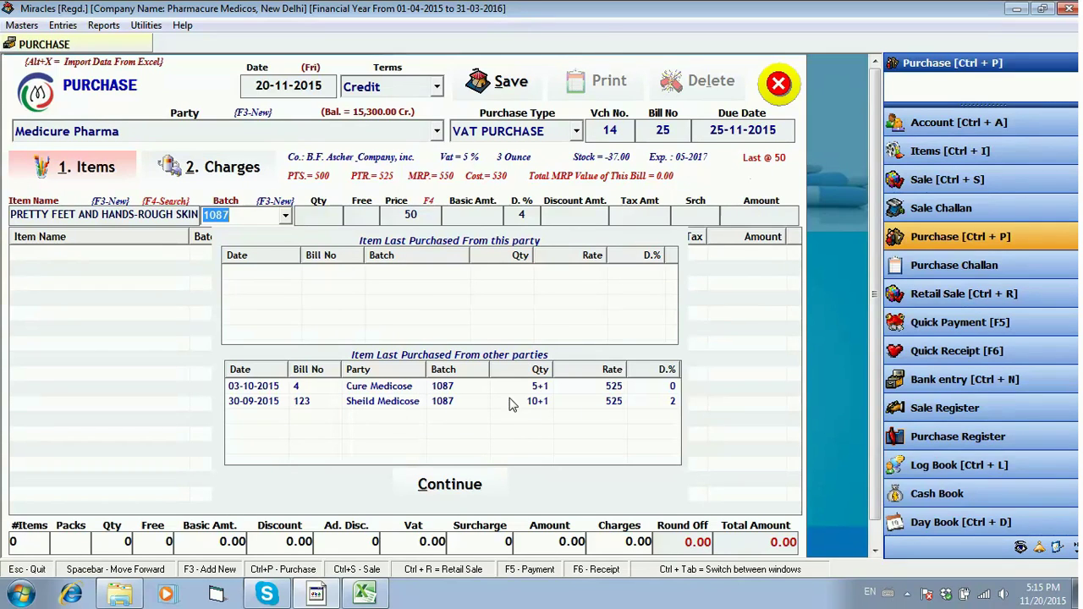
Step: Review the item's last purchases from Cure Medicose and Sheild Medicose, and close the purchase history
{"action": "left_click", "coordinate": [382, 389]}
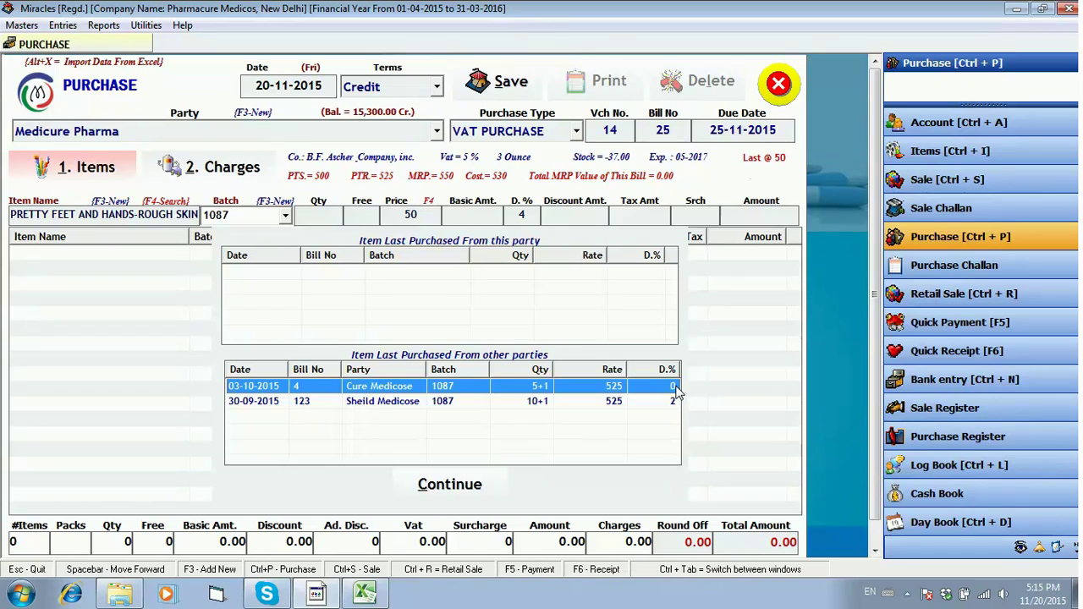
{"action": "left_click", "coordinate": [387, 403]}
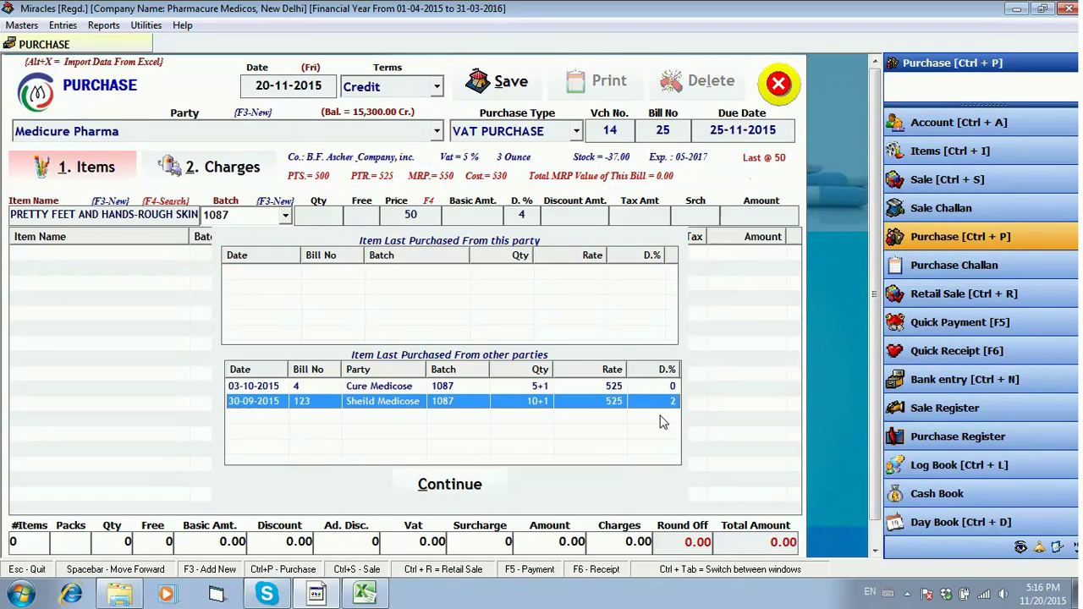
{"action": "left_click", "coordinate": [476, 485]}
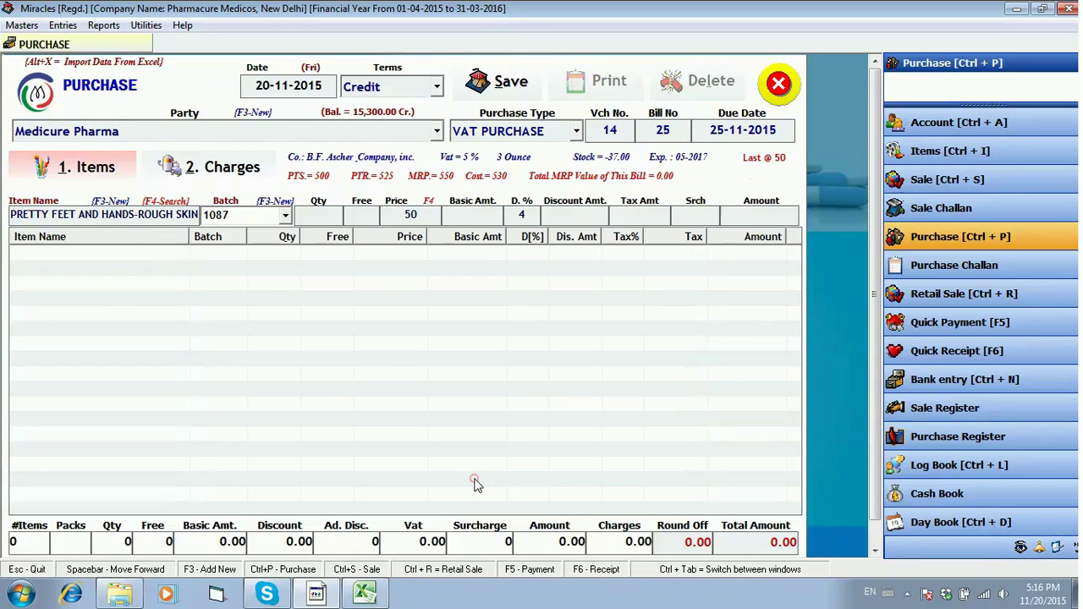
Step: Compare the item's available batches, select batch 1087 and enter a quantity of 50
{"action": "left_click", "coordinate": [285, 217]}
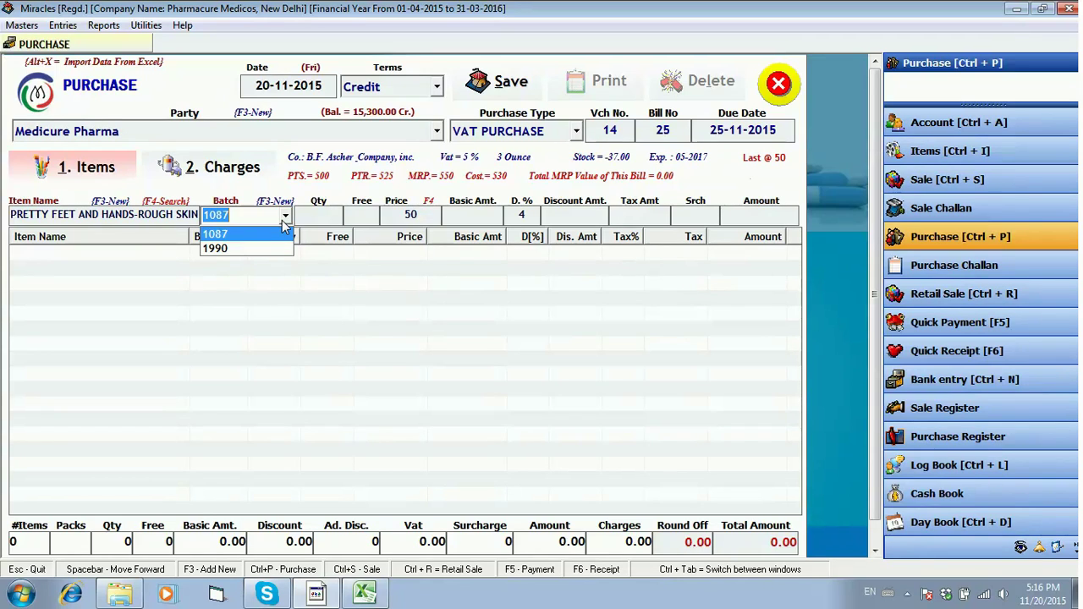
{"action": "key", "text": "Down"}
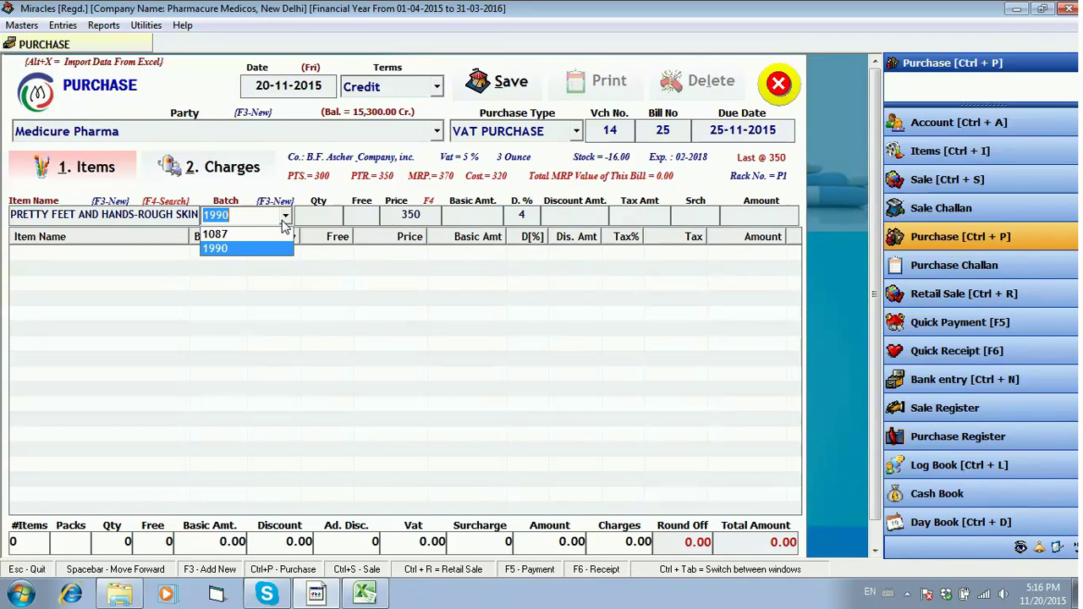
{"action": "key", "text": "Up"}
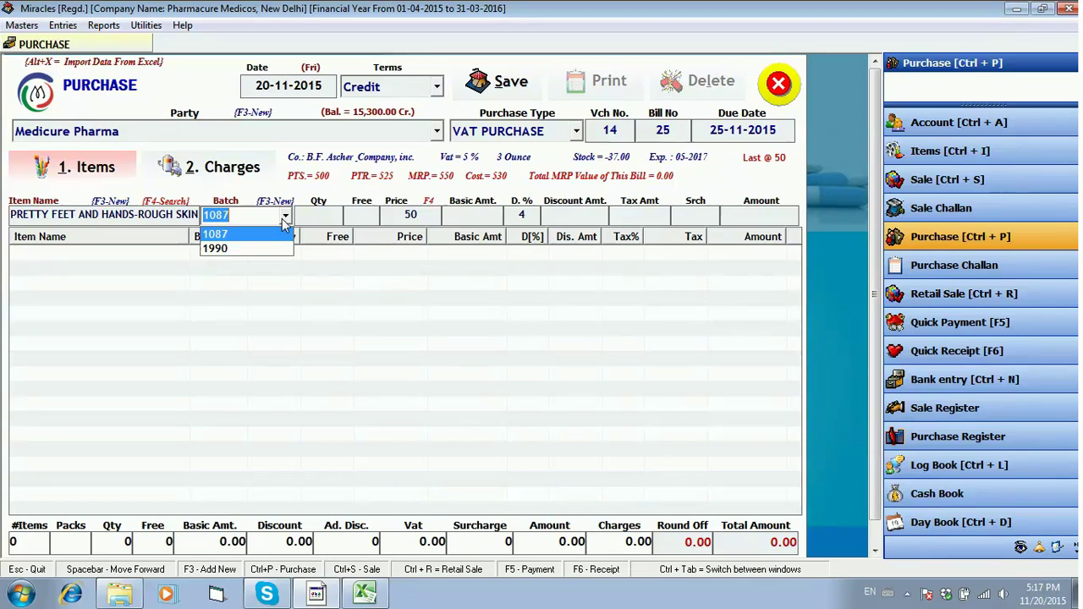
{"action": "key", "text": "Down"}
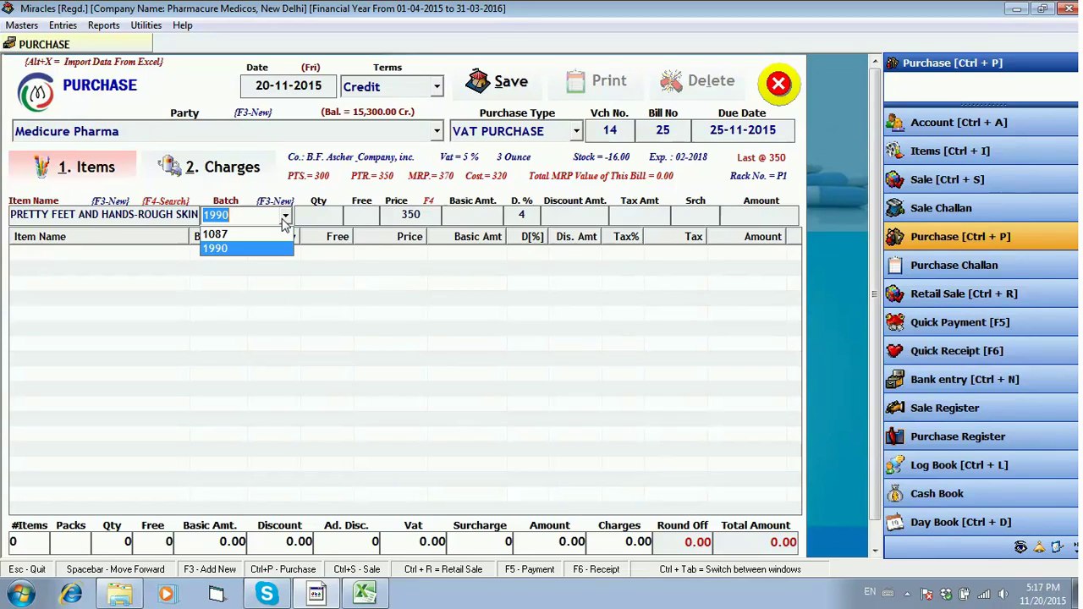
{"action": "key", "text": "Up"}
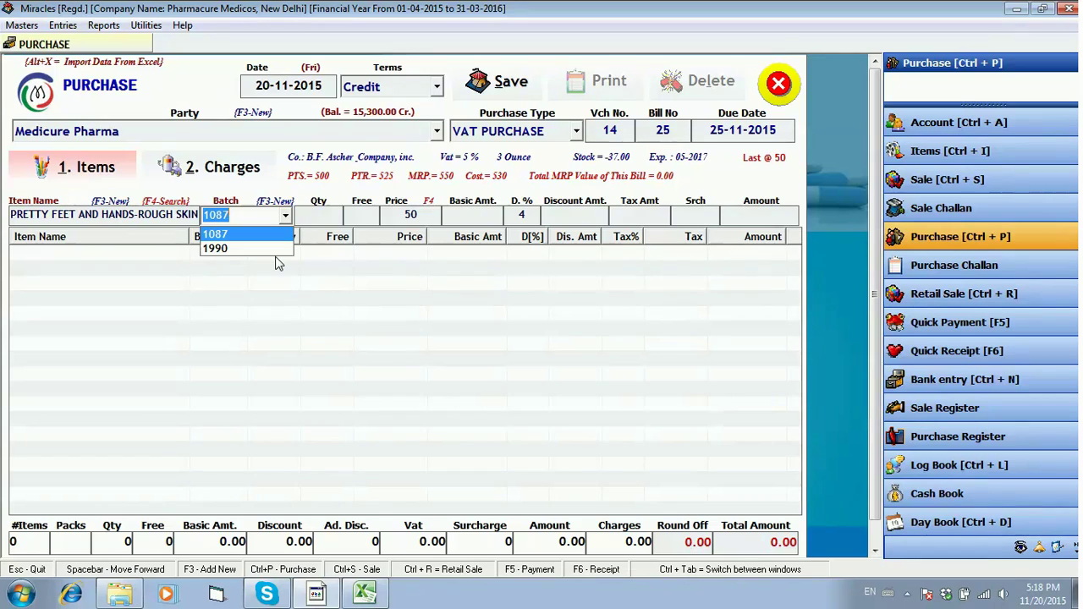
{"action": "key", "text": "Return"}
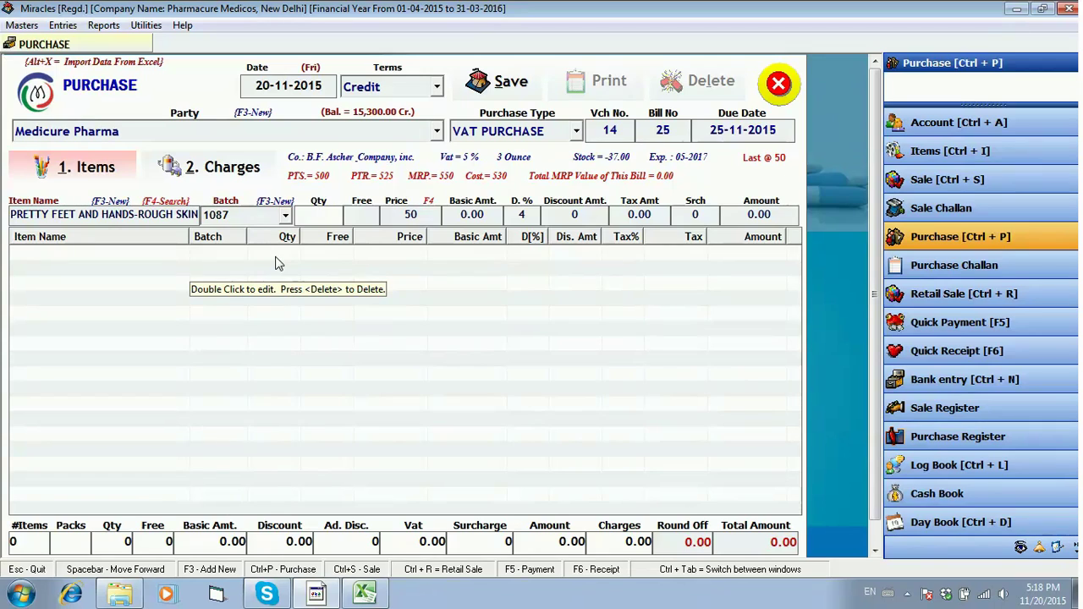
{"action": "type", "text": "50"}
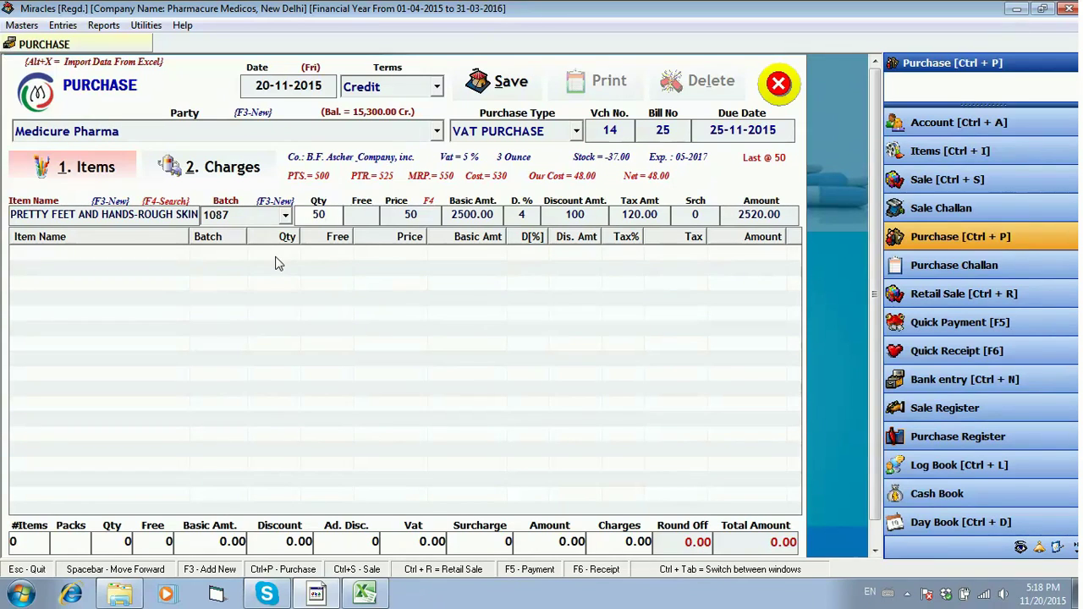
Step: Give the PRETTY FEET AND HANDS-ROUGH SKIN item a free quantity of 5 and a price of 40
{"action": "key", "text": "Return"}
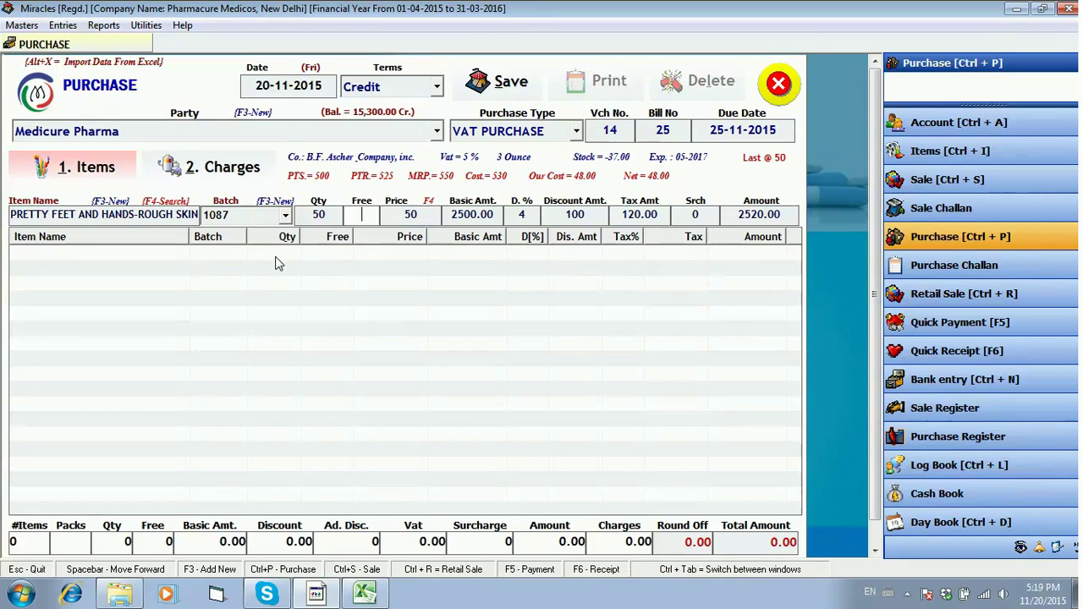
{"action": "type", "text": "5"}
{"action": "key", "text": "Return"}
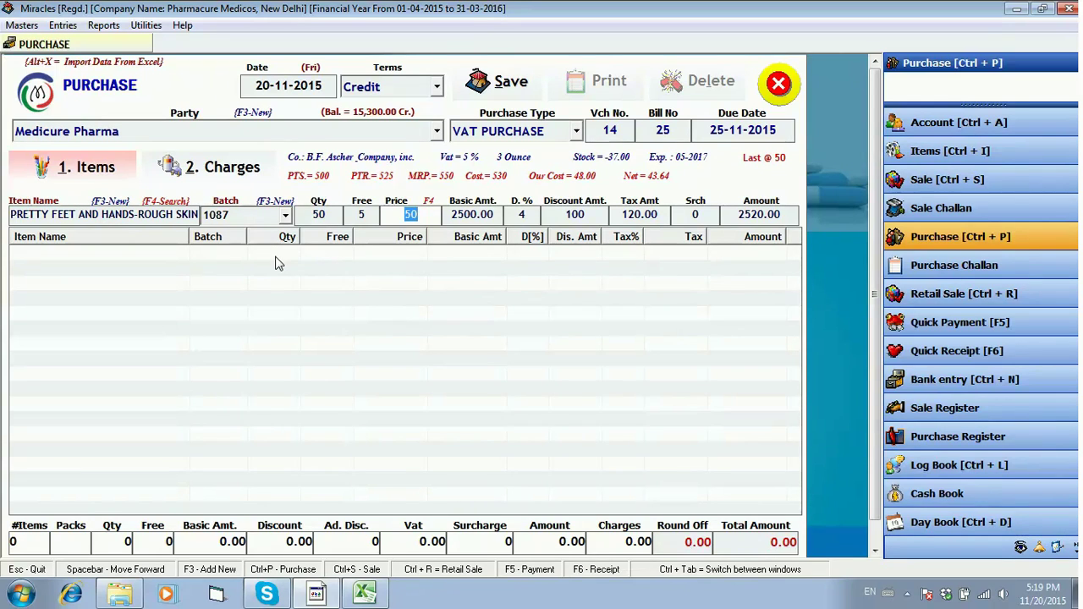
{"action": "type", "text": "40"}
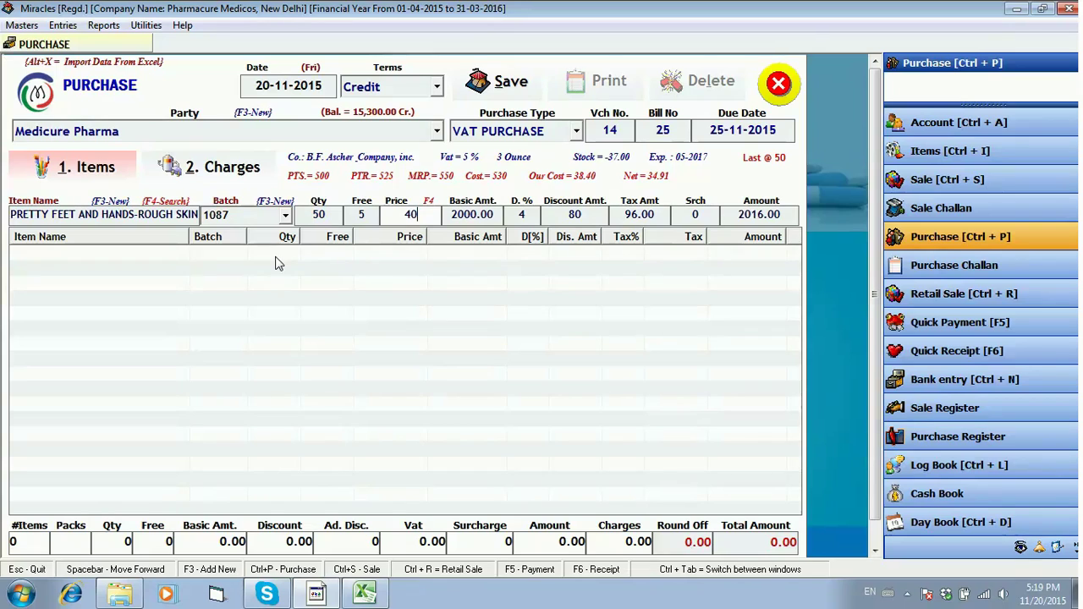
{"action": "key", "text": "Return"}
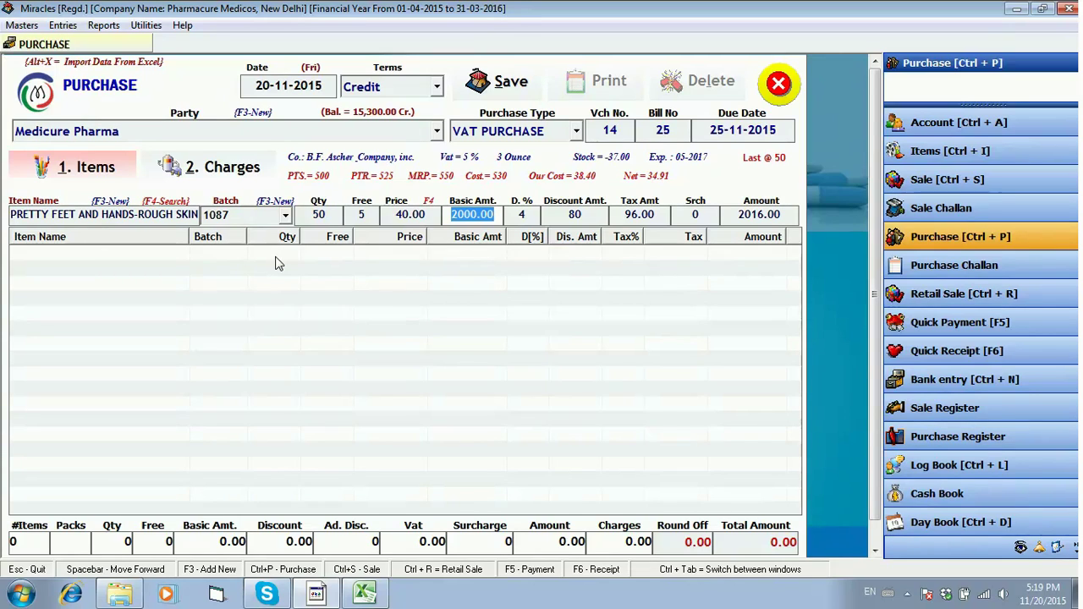
Step: Keep the item's 4% discount and proposed tax and amounts, and add the line to the bill
{"action": "key", "text": "Return"}
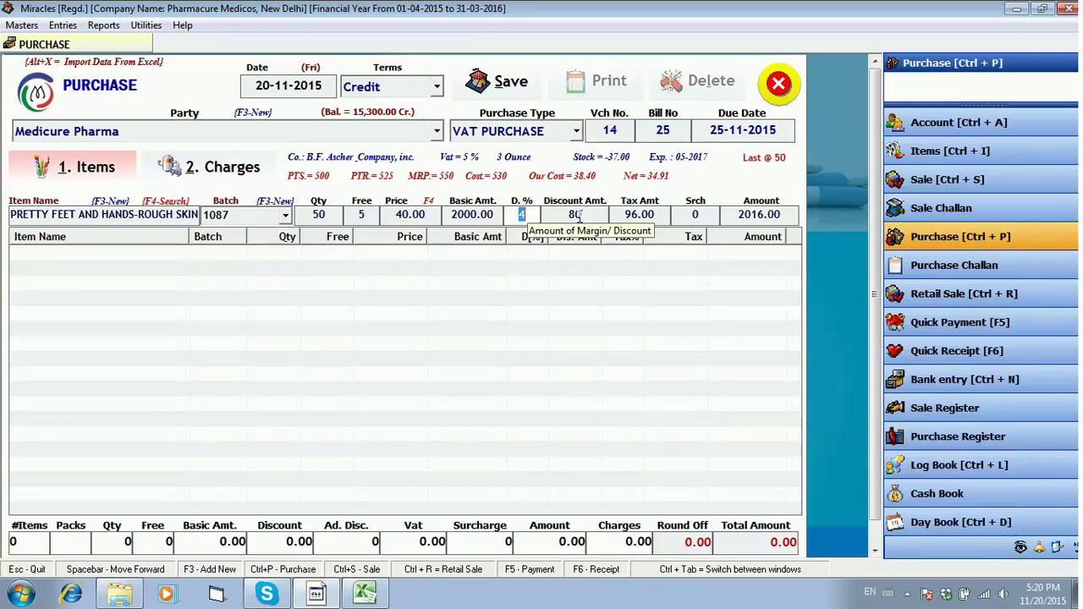
{"action": "key", "text": "Return"}
{"action": "key", "text": "Return"}
{"action": "key", "text": "Return"}
{"action": "key", "text": "Return"}
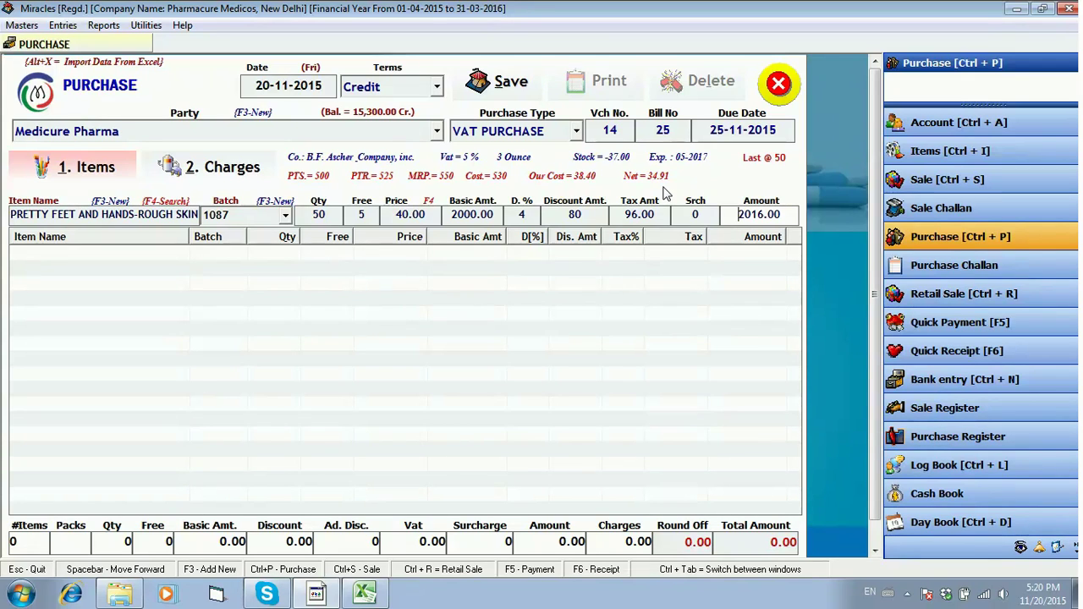
{"action": "key", "text": "Return"}
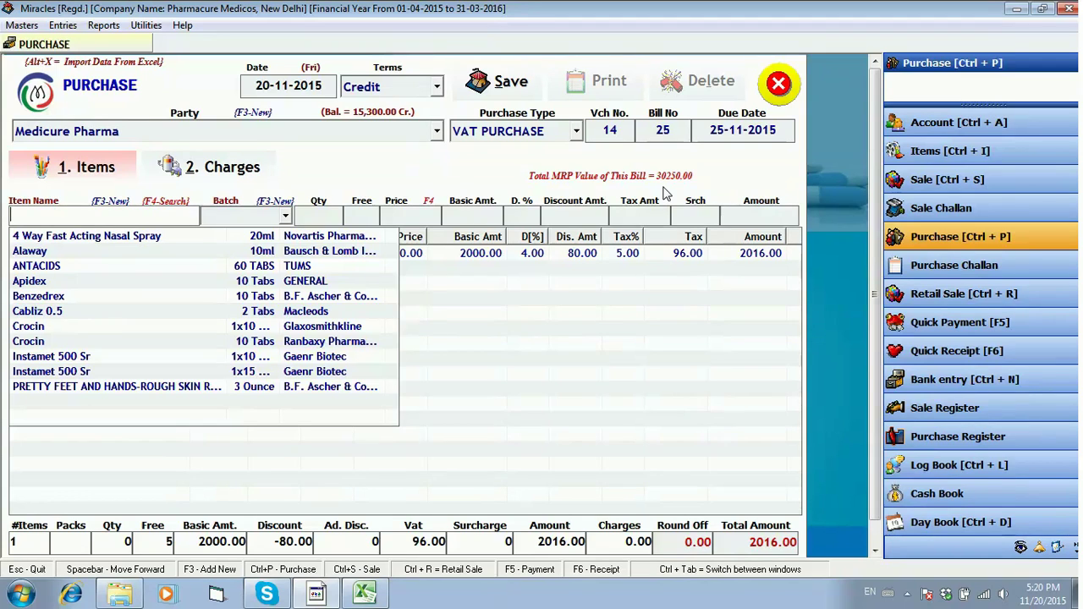
Step: Pick Apidex 10 Tabs from GENERAL as the bill's second item
{"action": "key", "text": "Down"}
{"action": "key", "text": "Down"}
{"action": "key", "text": "Down"}
{"action": "key", "text": "Down"}
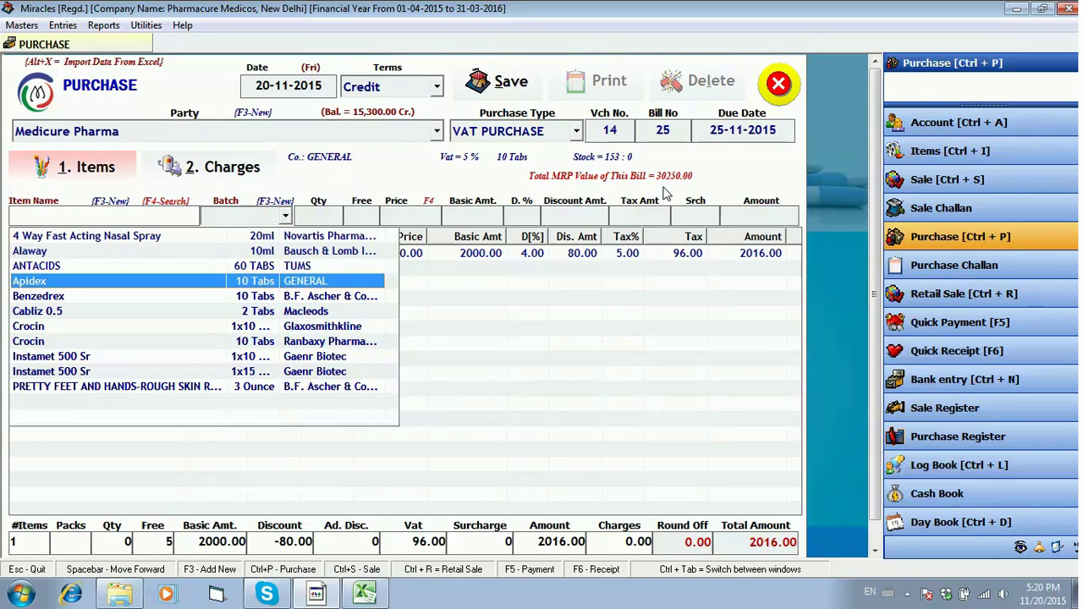
{"action": "key", "text": "Return"}
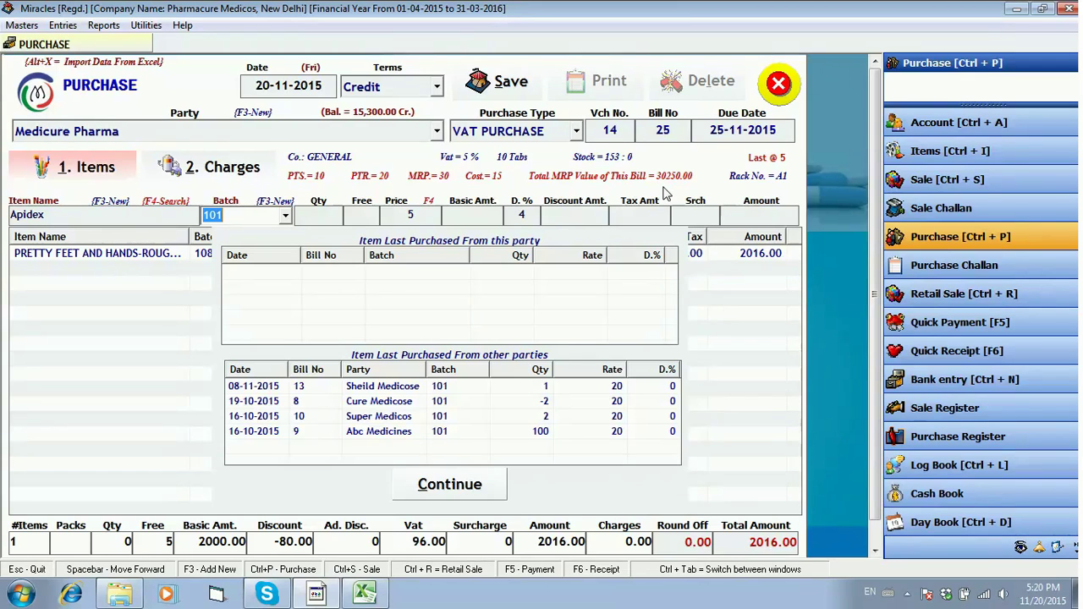
Step: Start a new Apidex batch numbered 110 with manufacturing date 07-2015 and expiry date 6-2015
{"action": "key", "text": "F3"}
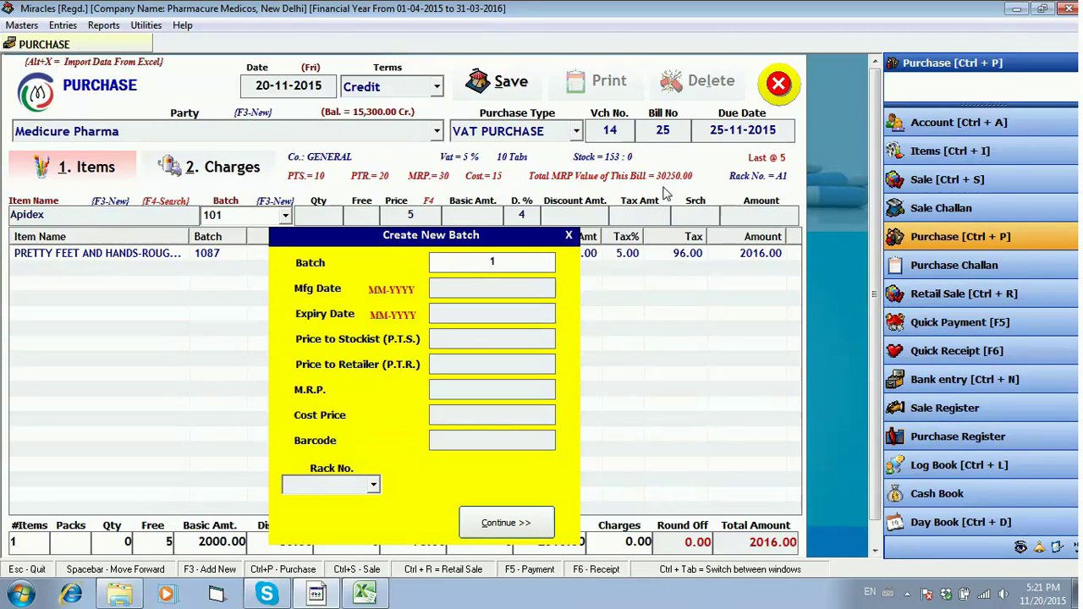
{"action": "type", "text": "110"}
{"action": "key", "text": "Return"}
{"action": "type", "text": "07-"}
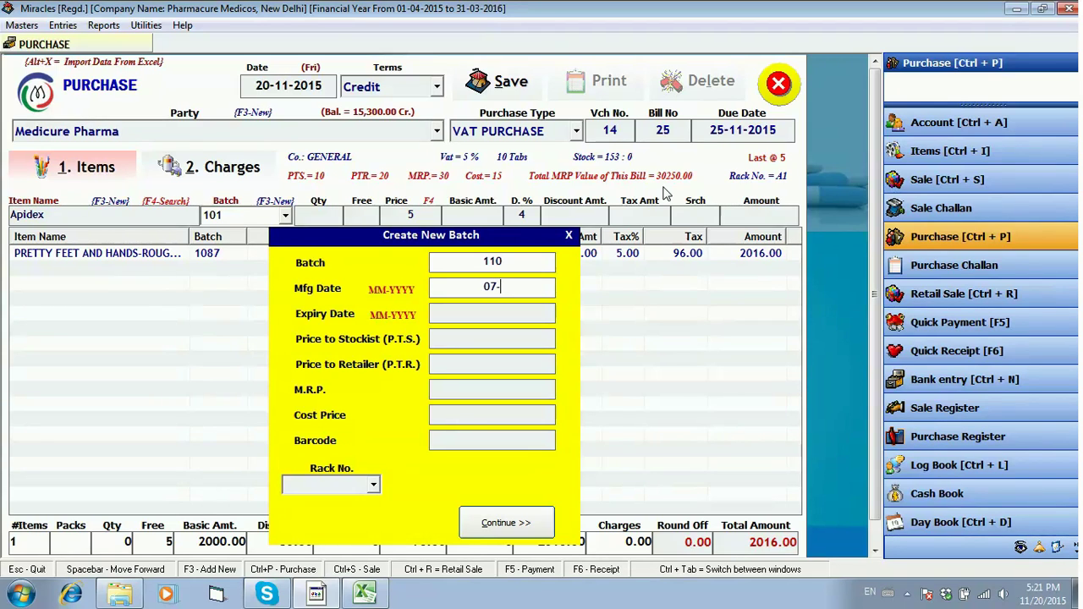
{"action": "type", "text": "1015"}
{"action": "key", "text": "Left"}
{"action": "key", "text": "Left"}
{"action": "key", "text": "Left"}
{"action": "key", "text": "BackSpace"}
{"action": "type", "text": "2"}
{"action": "key", "text": "Return"}
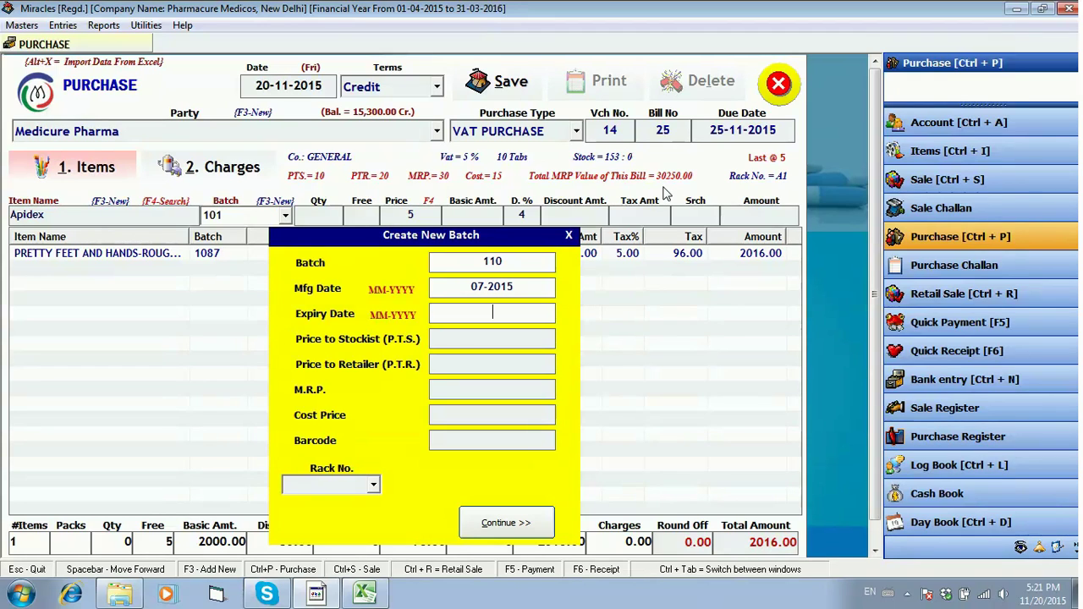
{"action": "type", "text": "06-2015"}
{"action": "key", "text": "Return"}
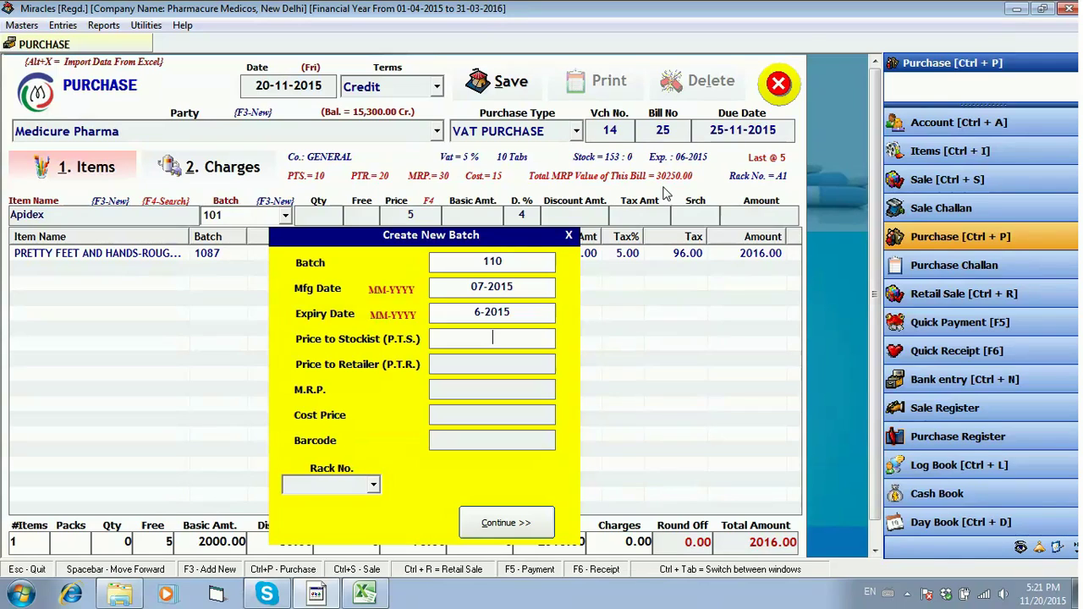
Step: Set the new batch's price to stockist to 50, price to retailer to 60, M.R.P. to 70 and cost price to 55
{"action": "type", "text": "50"}
{"action": "key", "text": "Return"}
{"action": "type", "text": "60"}
{"action": "key", "text": "Return"}
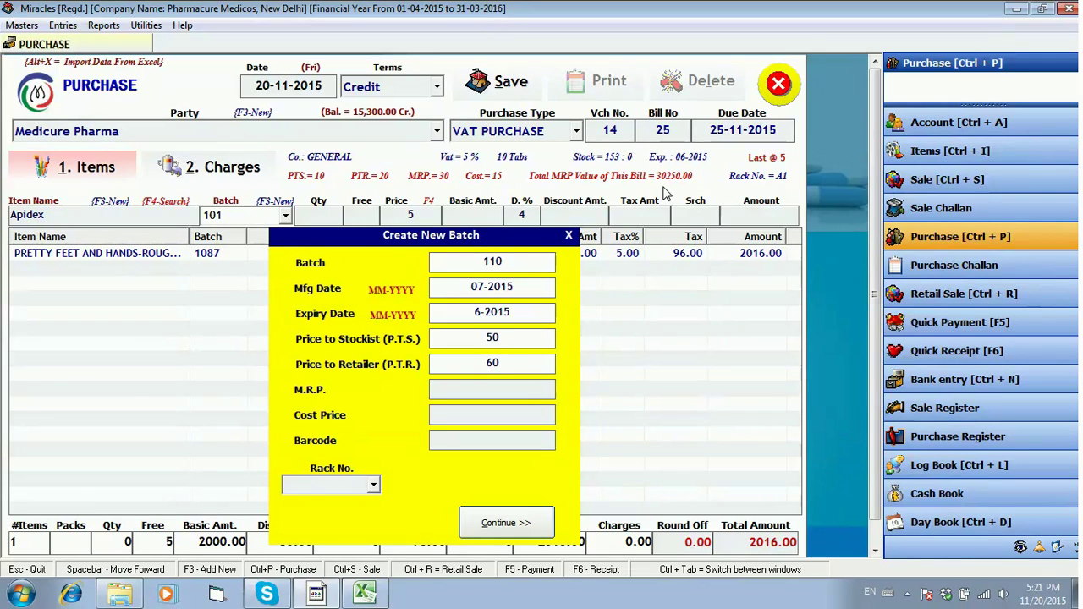
{"action": "type", "text": "70"}
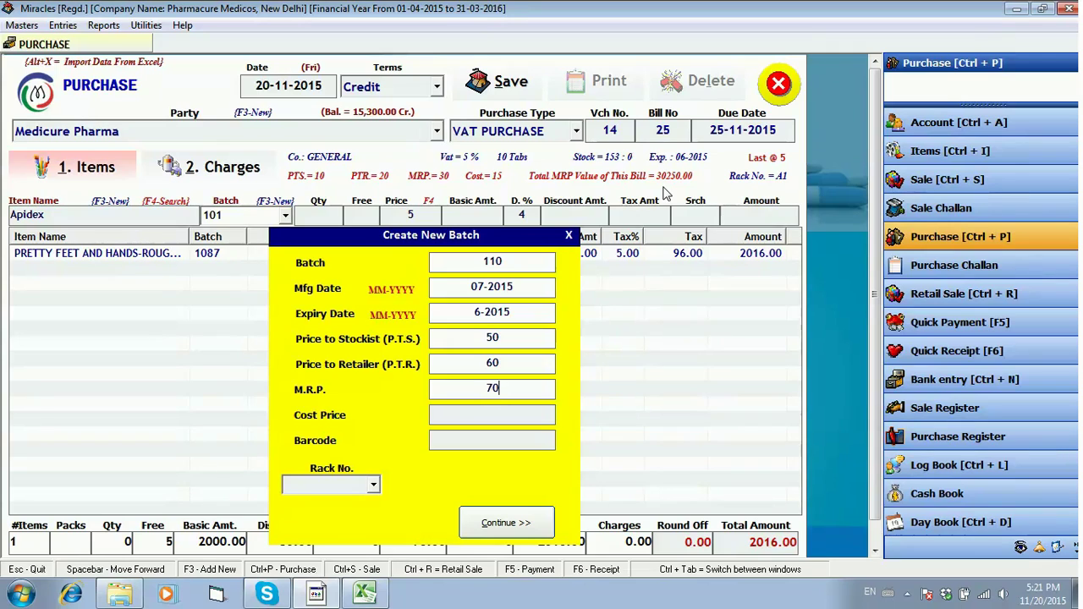
{"action": "key", "text": "Return"}
{"action": "type", "text": "55"}
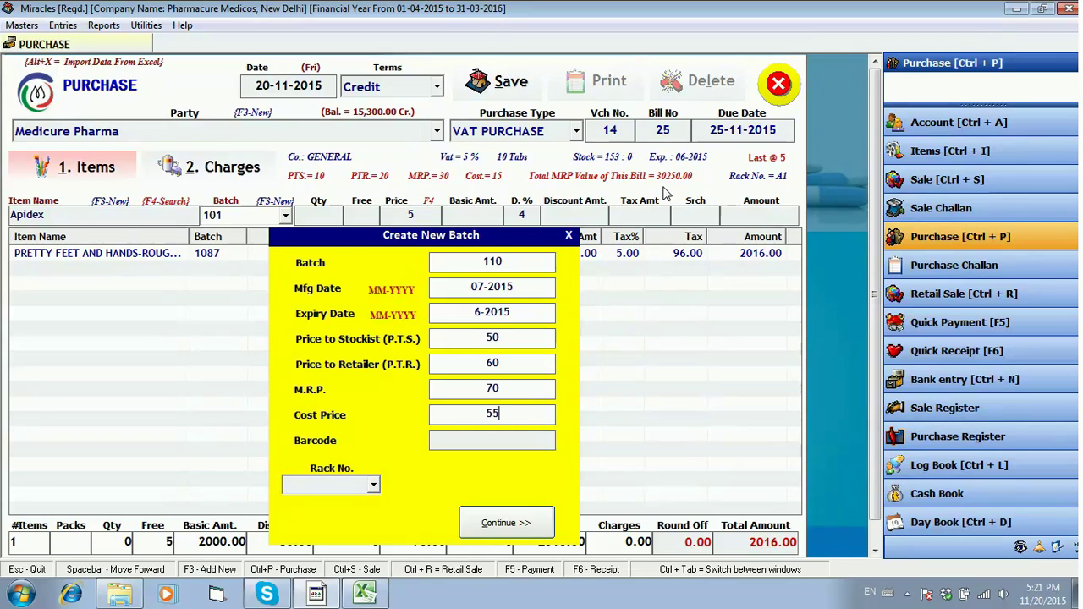
{"action": "key", "text": "Return"}
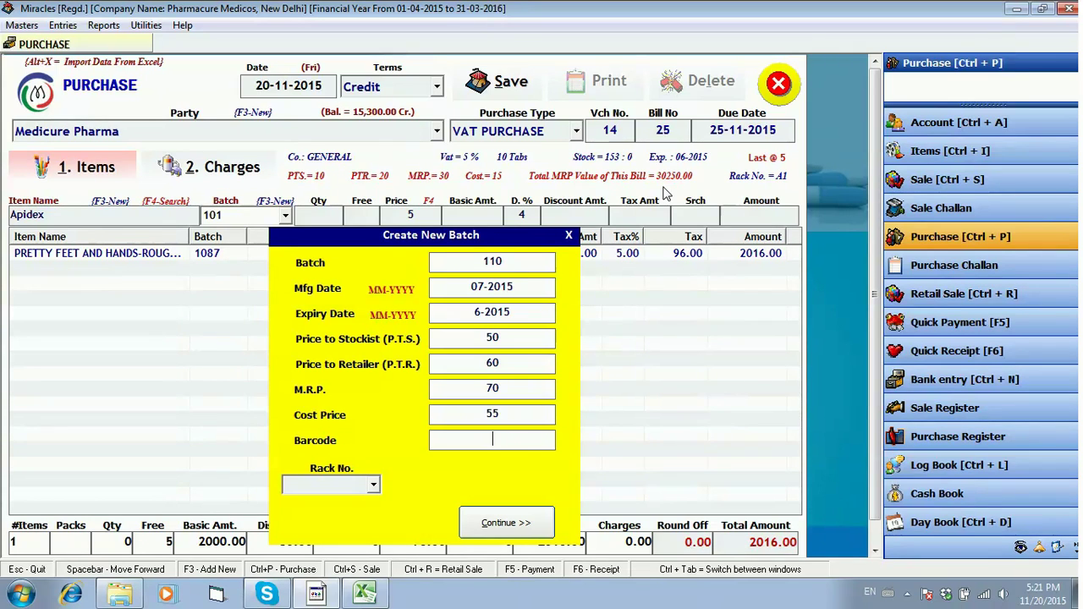
Step: Enter barcode 565758788, assign rack A1 and save the new batch
{"action": "type", "text": "565758788"}
{"action": "key", "text": "Return"}
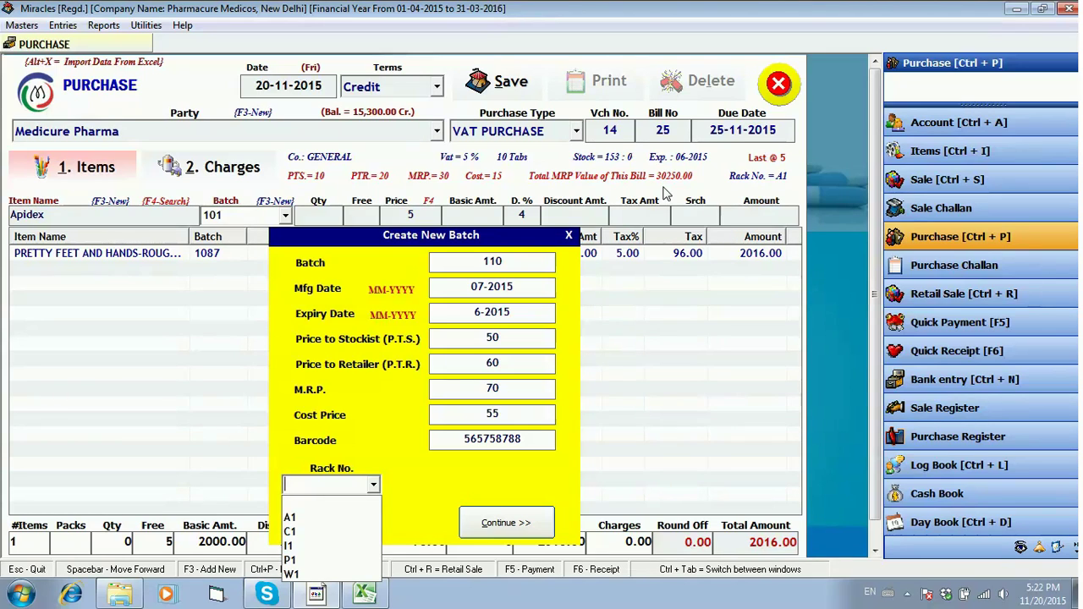
{"action": "key", "text": "Down"}
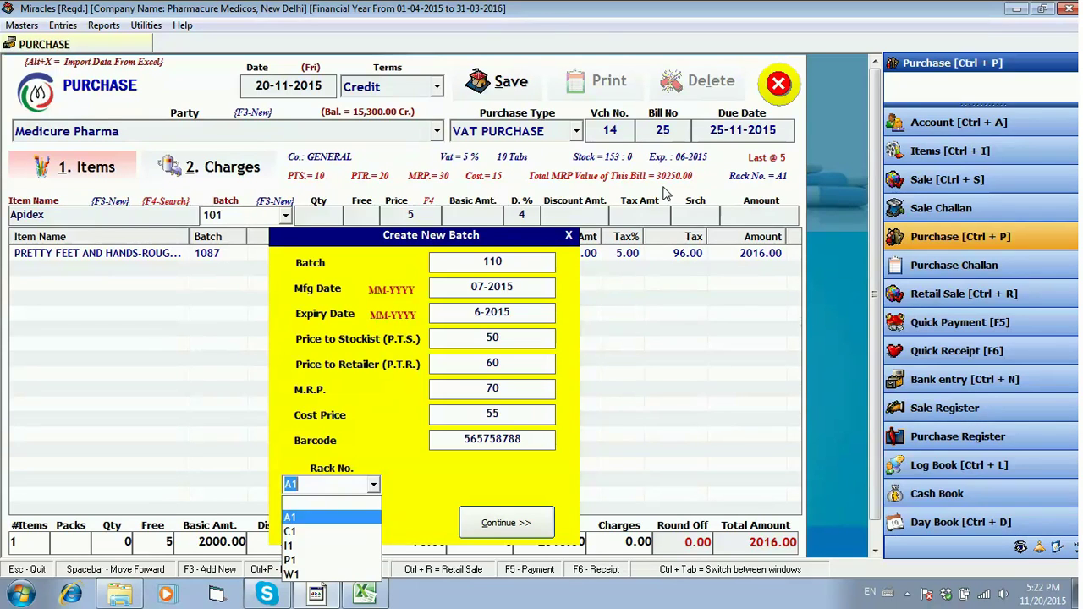
{"action": "key", "text": "Return"}
{"action": "key", "text": "Return"}
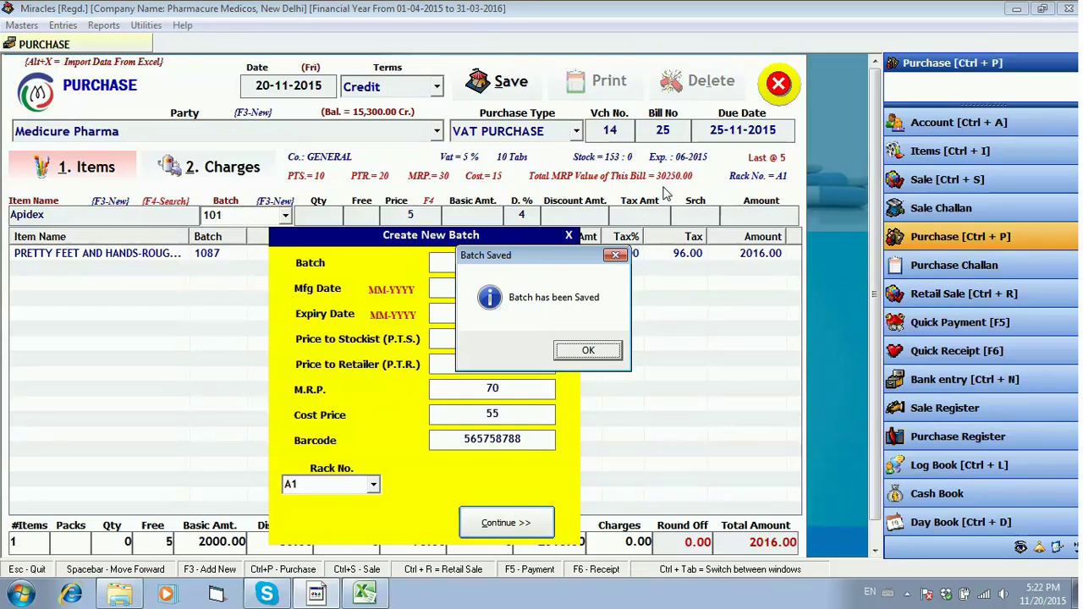
{"action": "key", "text": "Return"}
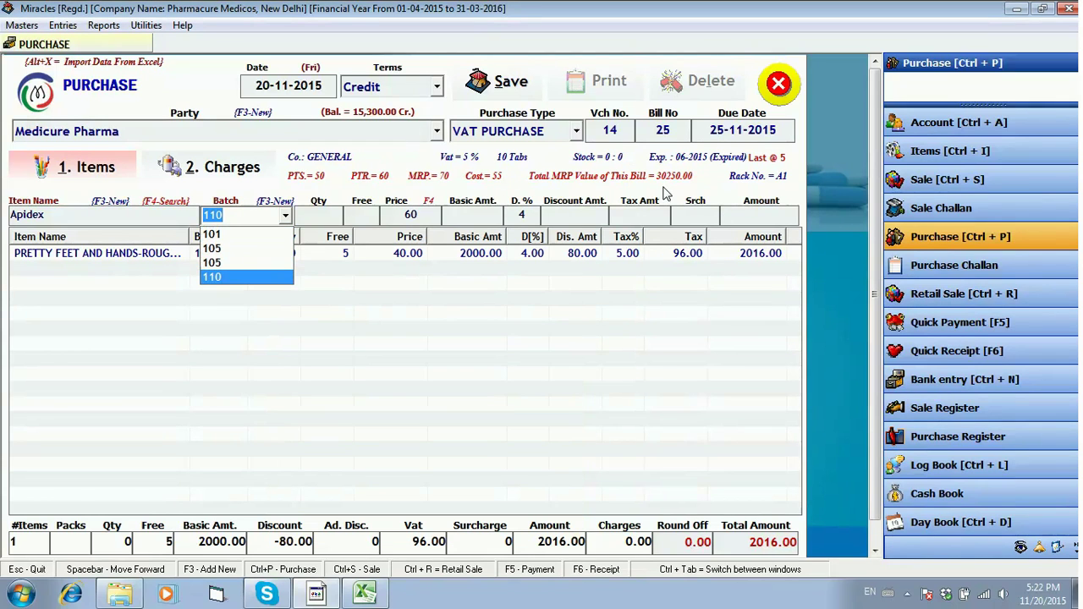
Step: Use batch 110 for Apidex with a quantity of 100 and a free quantity of 10
{"action": "key", "text": "Return"}
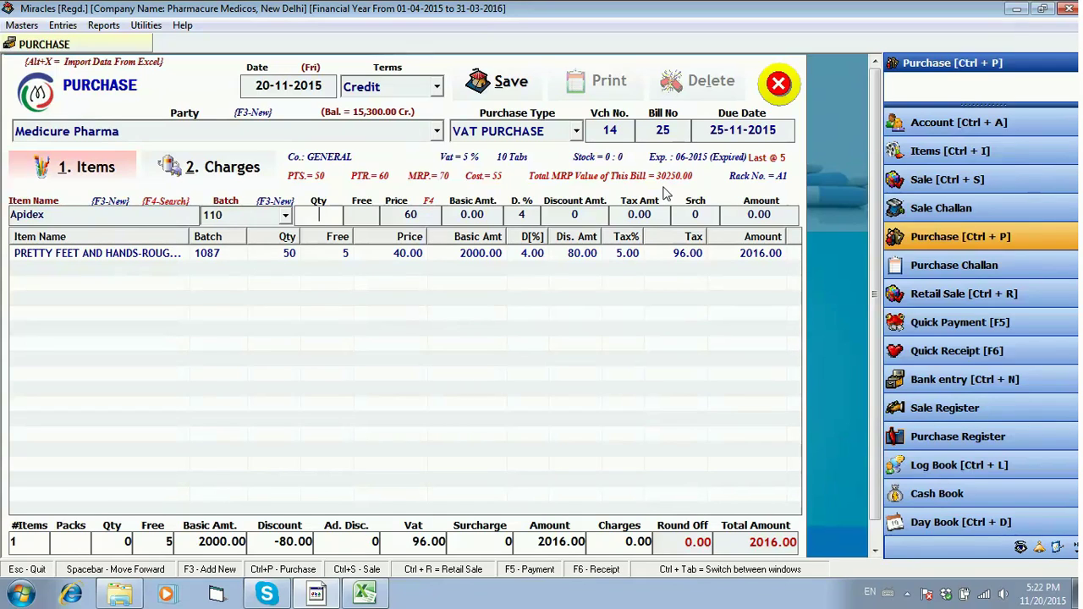
{"action": "type", "text": "100"}
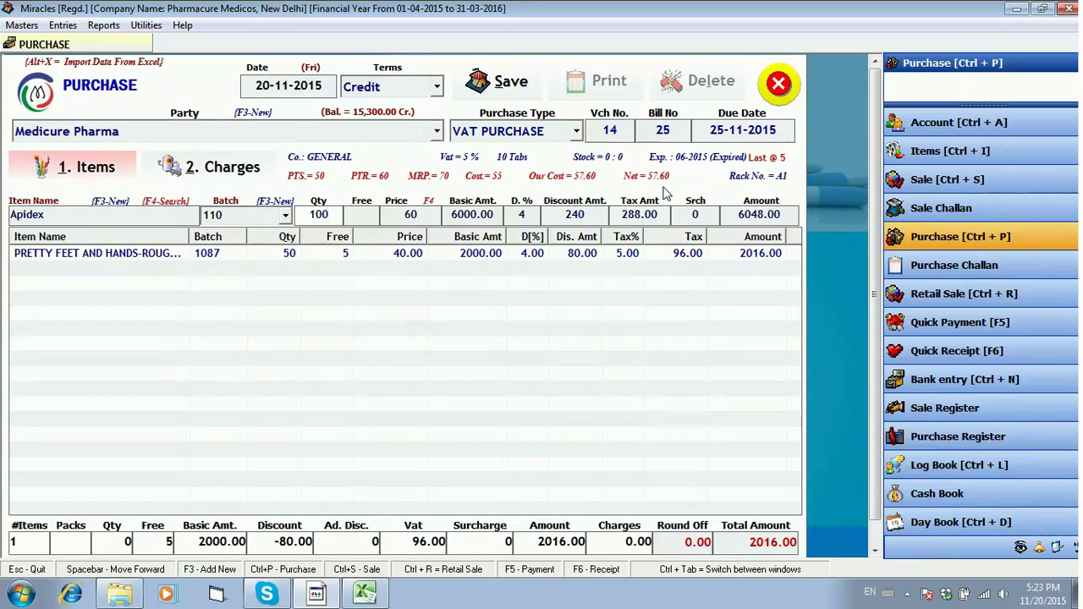
{"action": "key", "text": "Return"}
{"action": "type", "text": "10"}
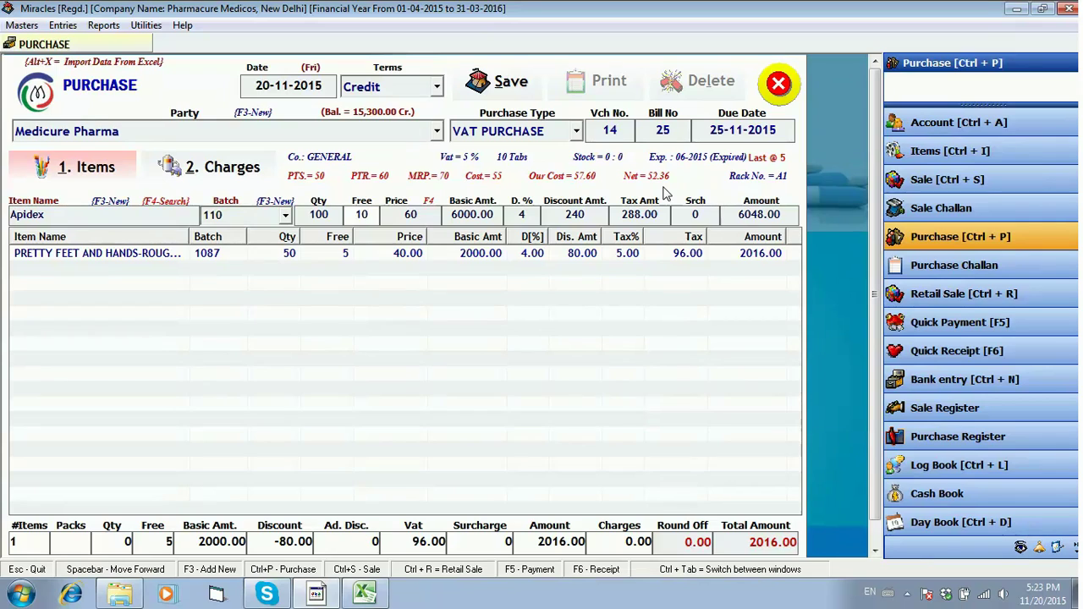
Step: Keep Apidex's proposed price of 60, 4% discount and tax, and add the line to the bill
{"action": "key", "text": "Return"}
{"action": "key", "text": "Return"}
{"action": "key", "text": "Return"}
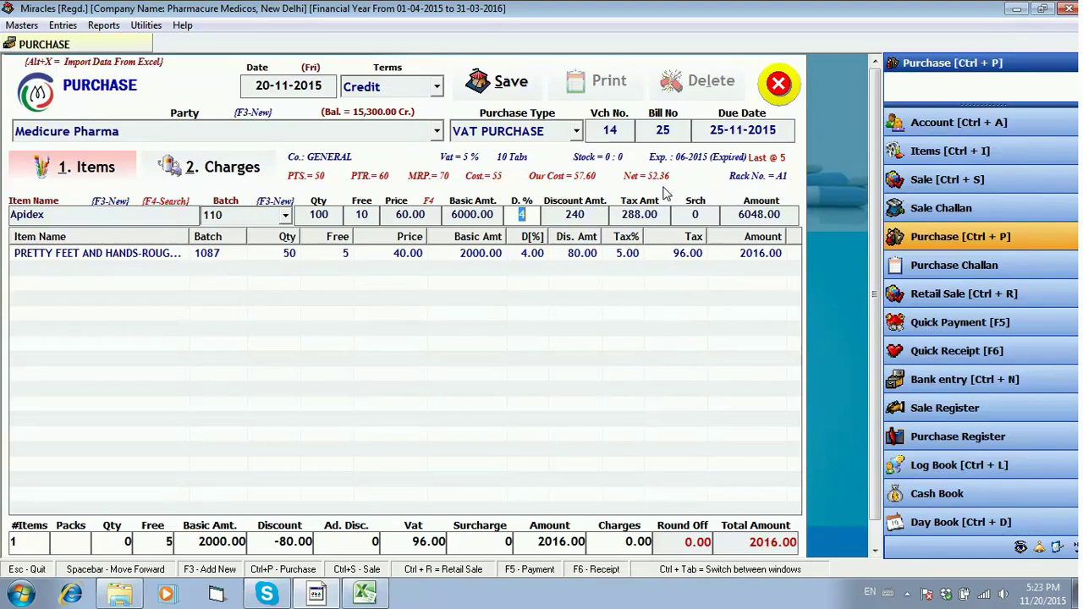
{"action": "key", "text": "Return"}
{"action": "key", "text": "Return"}
{"action": "key", "text": "Return"}
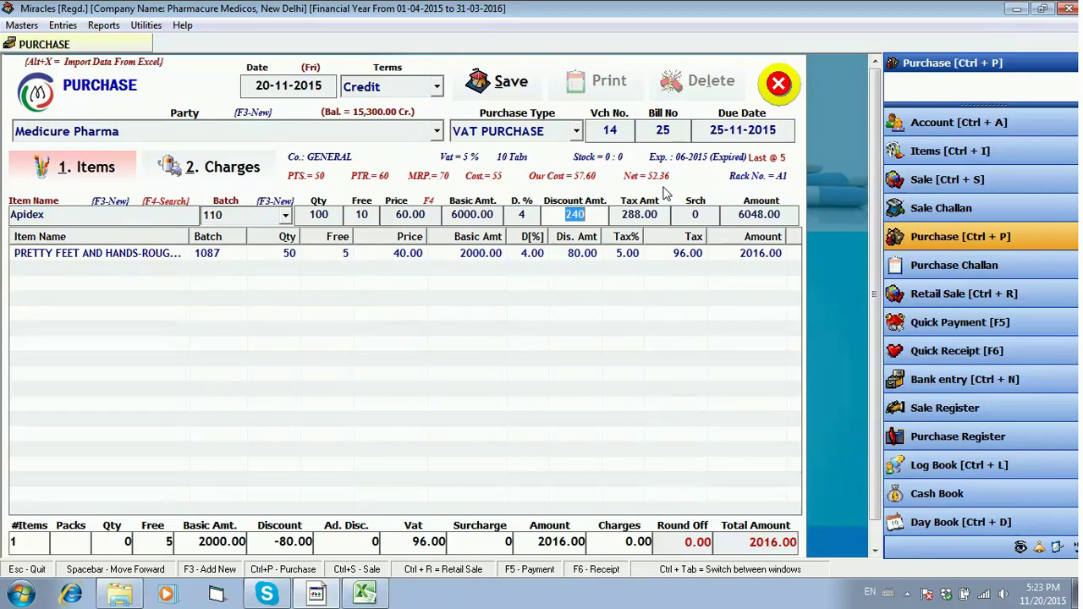
{"action": "key", "text": "Return"}
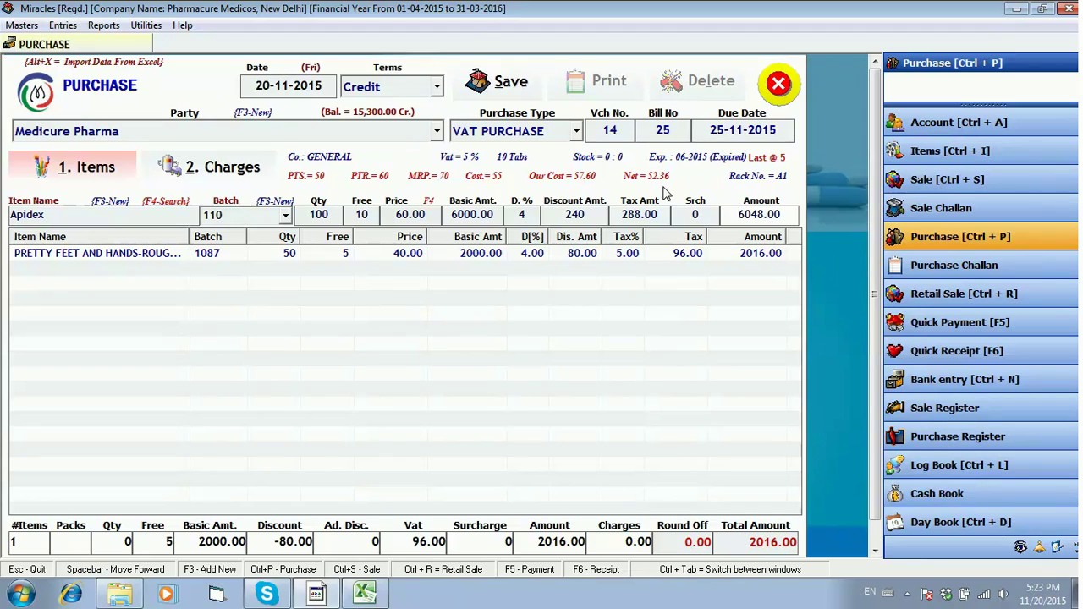
{"action": "key", "text": "Return"}
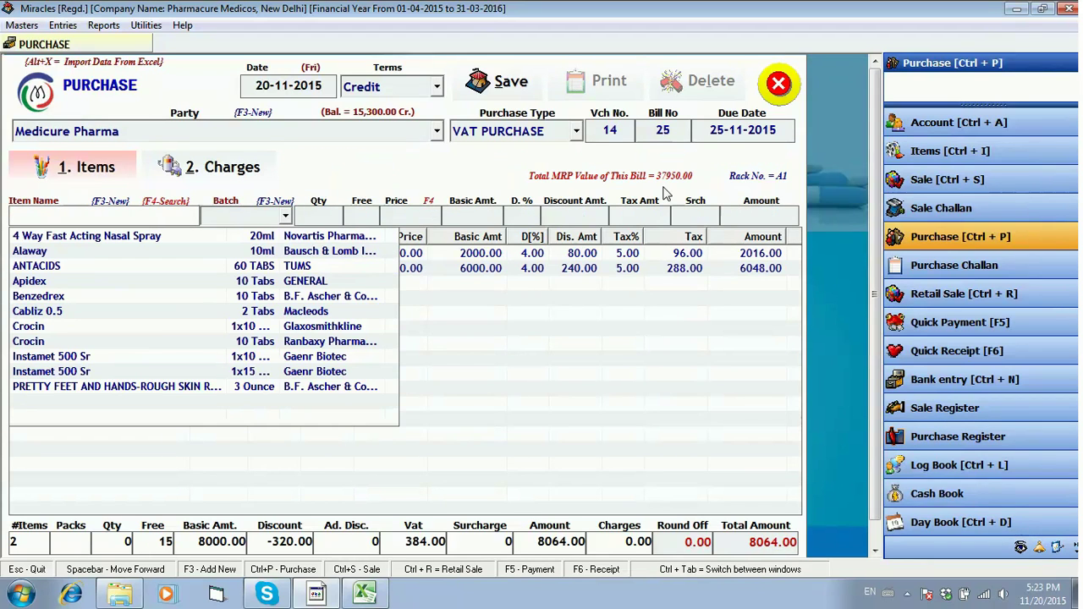
Step: Pick ANTACIDS 60 TABS as the third item, keep batch 1067 and enter a quantity of 50
{"action": "key", "text": "Down"}
{"action": "key", "text": "Down"}
{"action": "key", "text": "Return"}
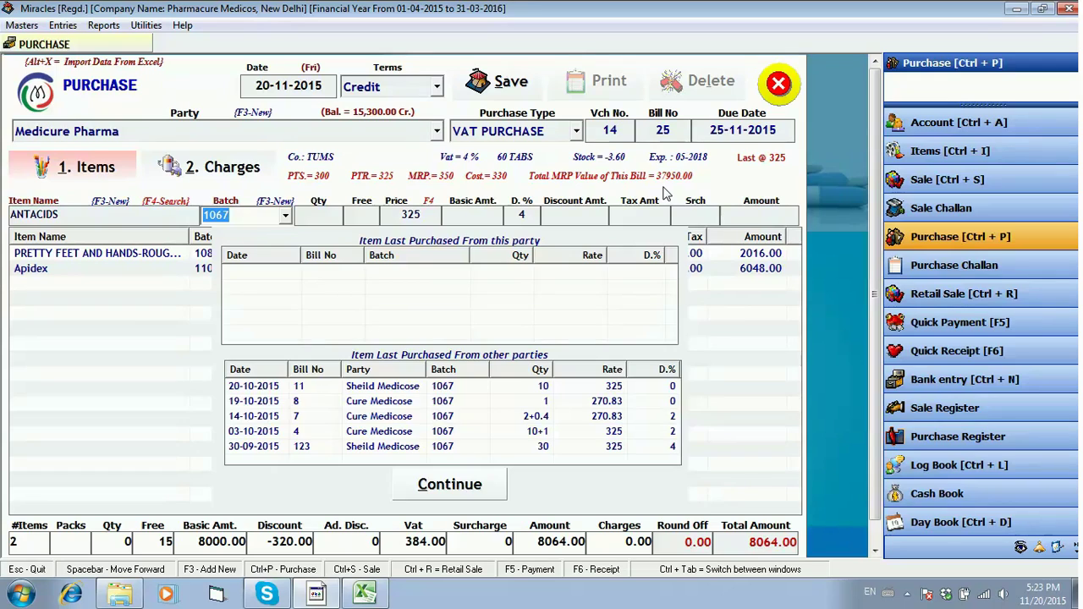
{"action": "key", "text": "Return"}
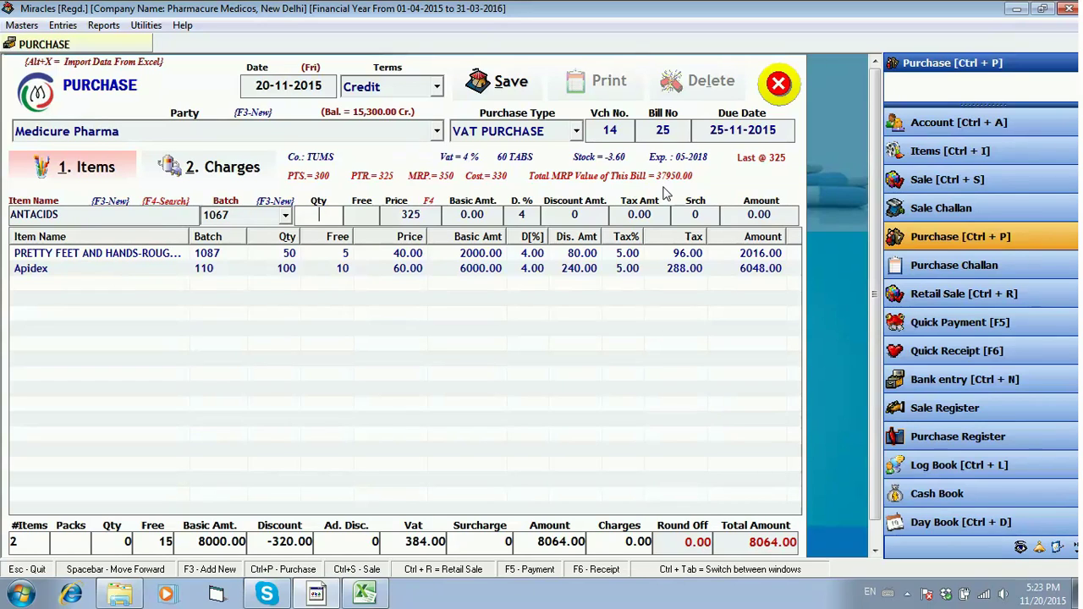
{"action": "type", "text": "5"}
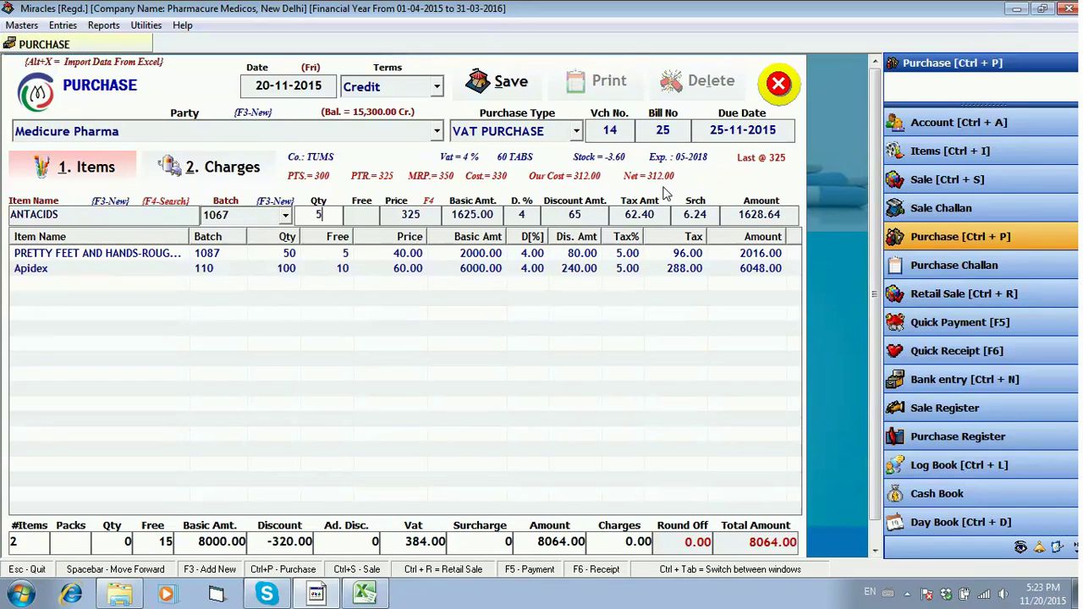
{"action": "type", "text": "0"}
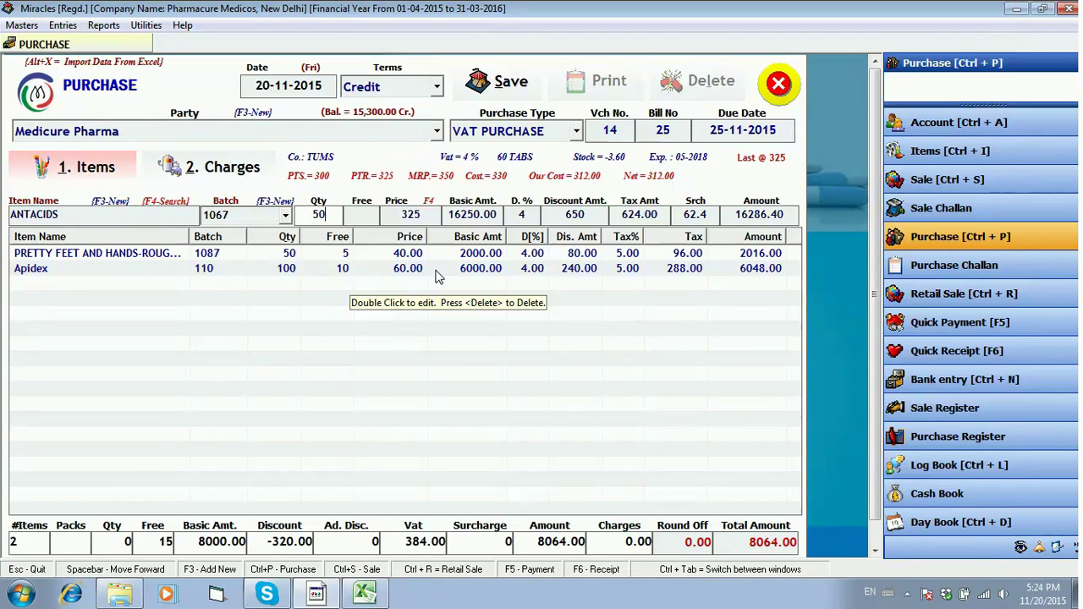
Step: Calculate the ANTACIDS free quantity from a scheme of 2 free for every 10
{"action": "key", "text": "Return"}
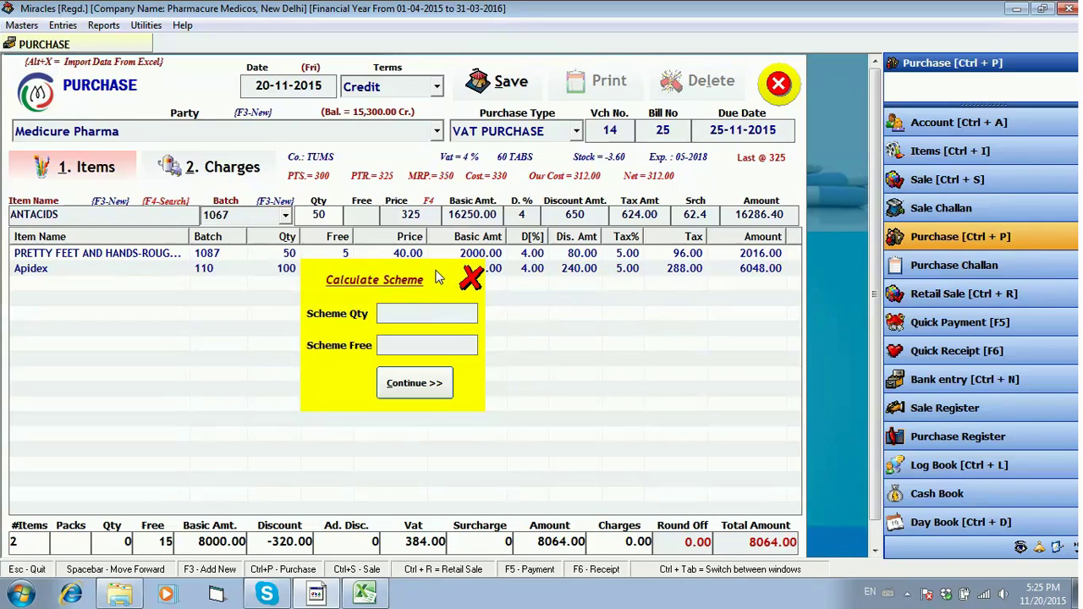
{"action": "type", "text": "10"}
{"action": "key", "text": "Return"}
{"action": "type", "text": "2"}
{"action": "key", "text": "Return"}
{"action": "key", "text": "Return"}
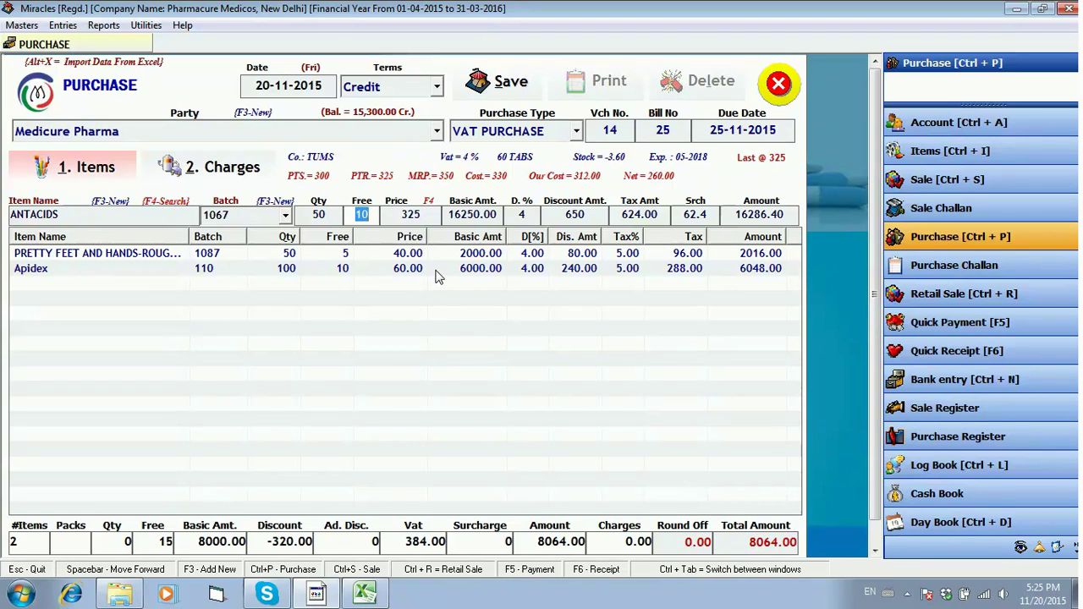
Step: Keep the ANTACIDS free quantity of 10, price of 325, 4% discount and proposed tax, and add the line to the bill
{"action": "key", "text": "Return"}
{"action": "key", "text": "Return"}
{"action": "key", "text": "Return"}
{"action": "key", "text": "Return"}
{"action": "key", "text": "Return"}
{"action": "key", "text": "Return"}
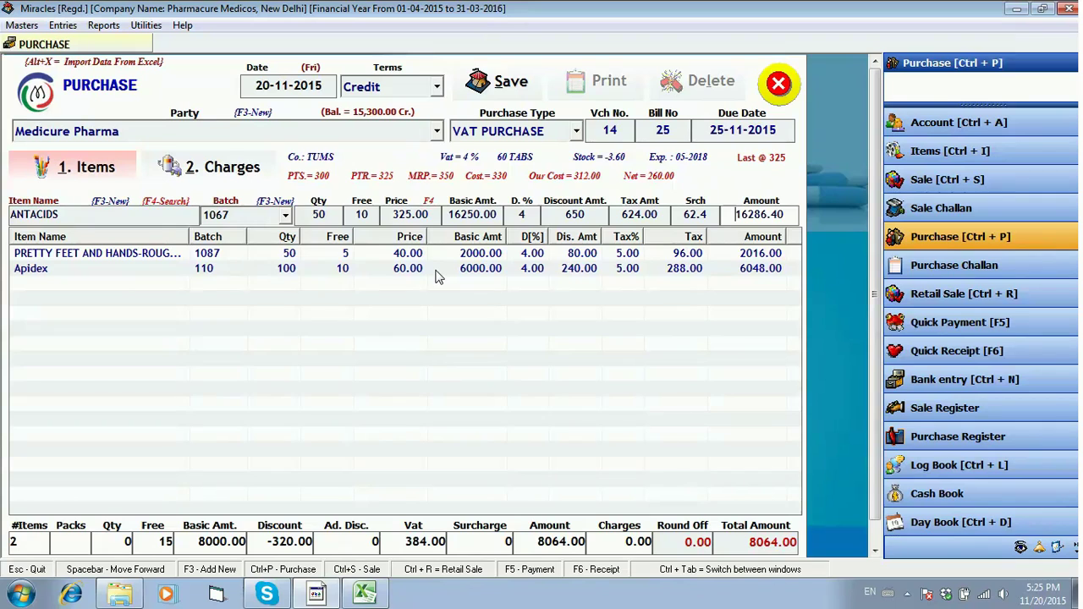
{"action": "key", "text": "Return"}
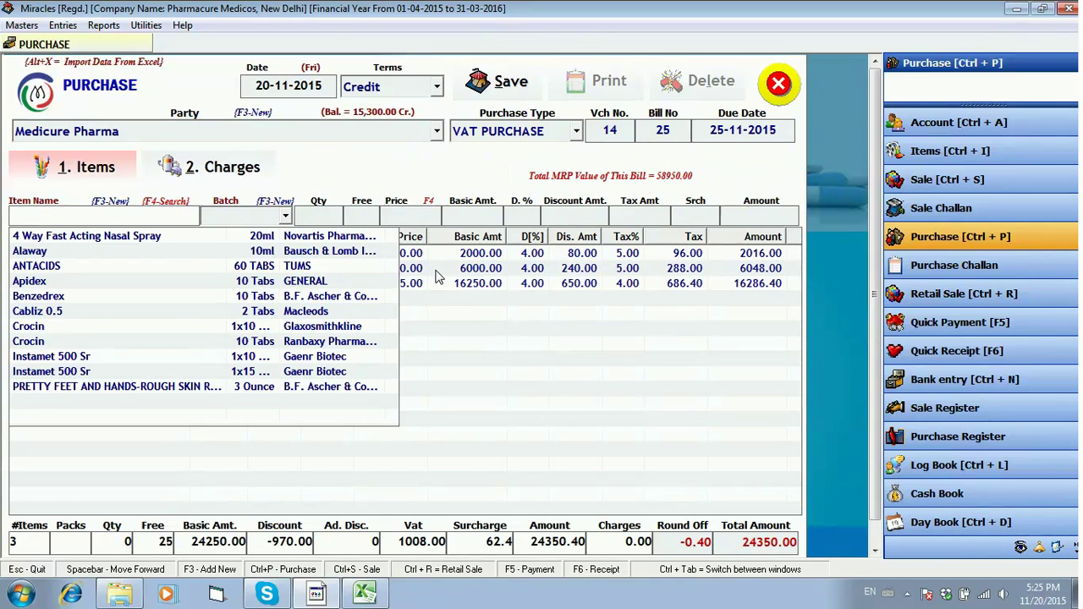
Step: Pick Benzedrex 10 Tabs as the fourth item, keep batch 1234 and enter a quantity of 20
{"action": "key", "text": "Down"}
{"action": "key", "text": "Down"}
{"action": "key", "text": "Down"}
{"action": "key", "text": "Down"}
{"action": "key", "text": "Down"}
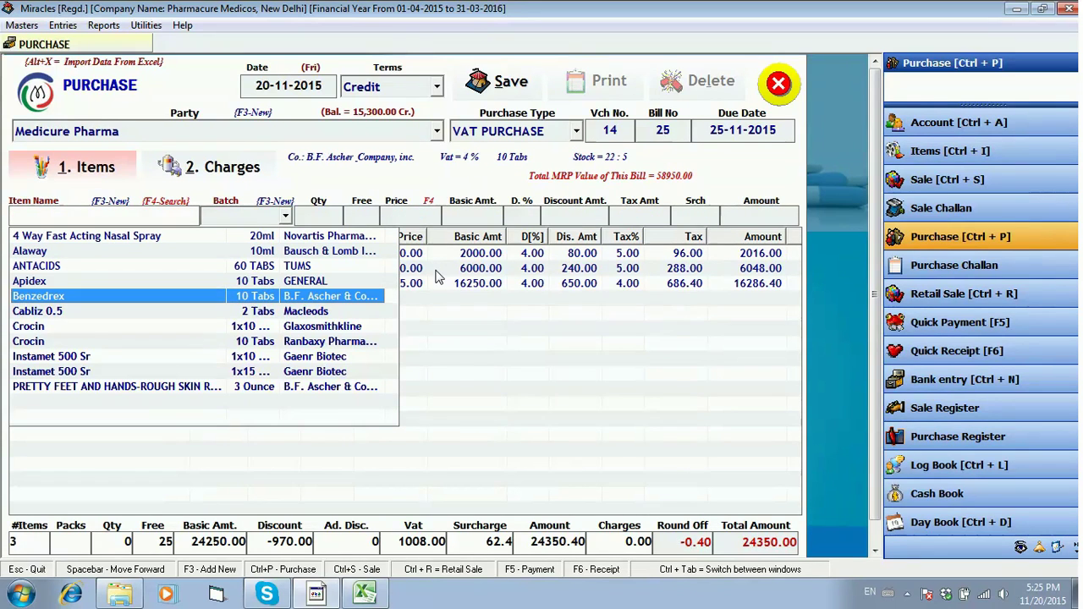
{"action": "key", "text": "Return"}
{"action": "key", "text": "Return"}
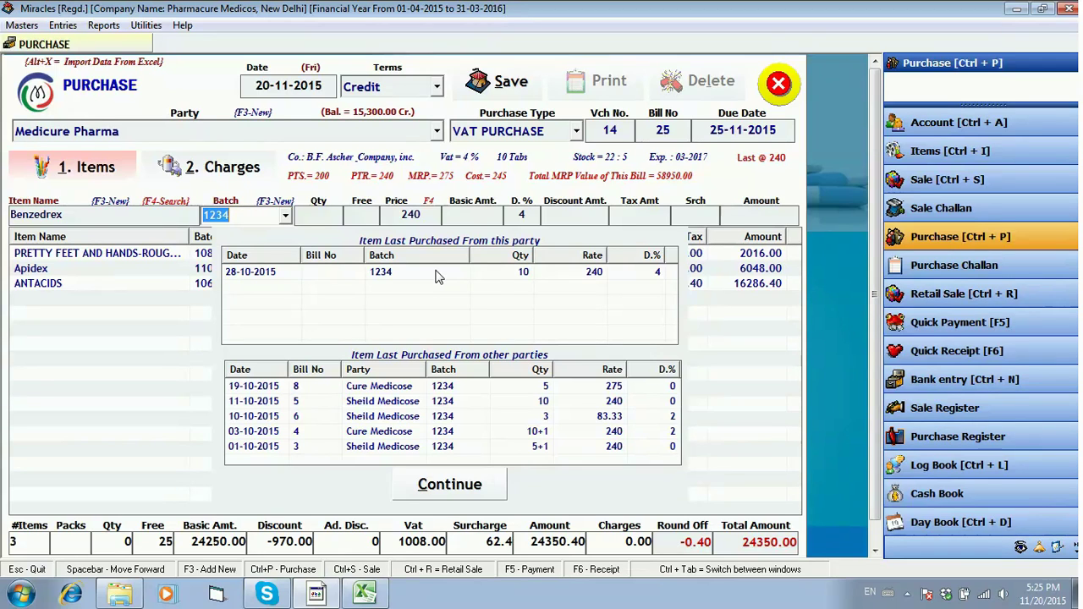
{"action": "key", "text": "Return"}
{"action": "type", "text": "20"}
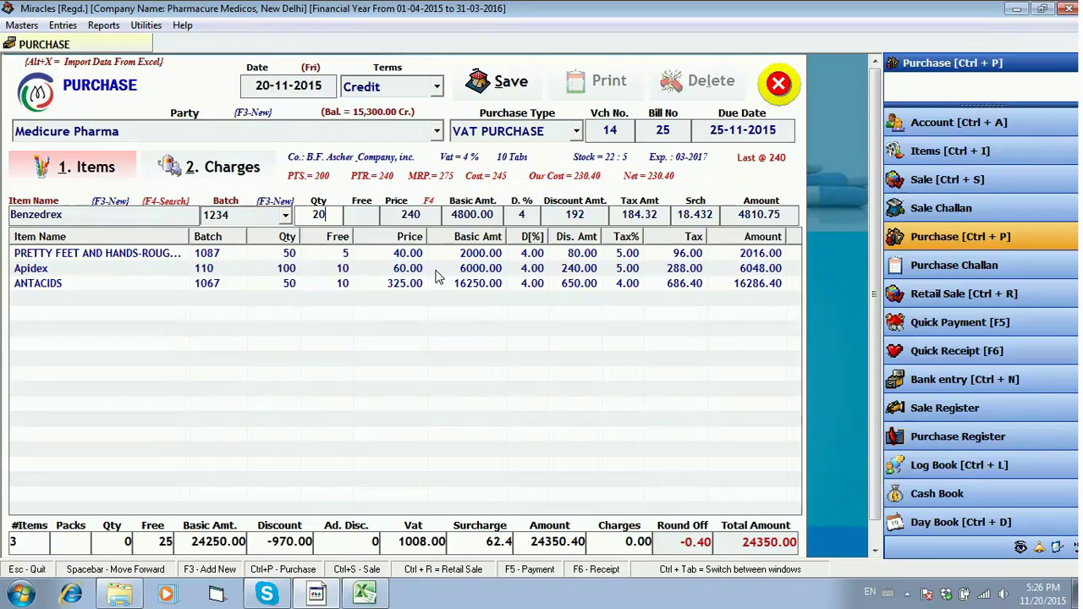
{"action": "key", "text": "Return"}
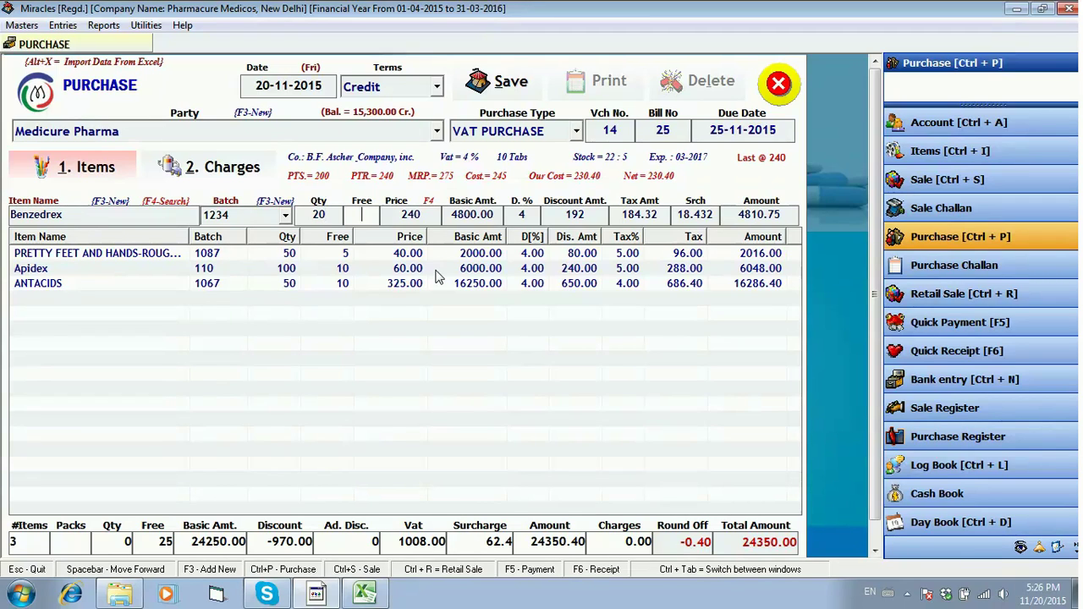
Step: Leave the Benzedrex free quantity empty and recalculate its price from a deal of 10 plus 2 free at rate 240
{"action": "key", "text": "Return"}
{"action": "key", "text": "F4"}
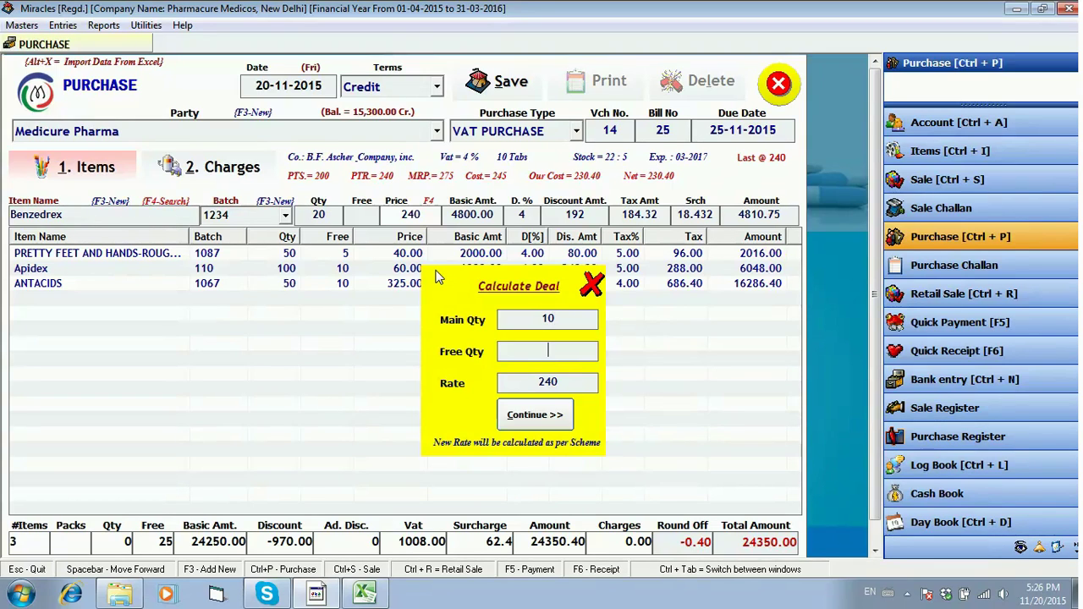
{"action": "type", "text": "2"}
{"action": "key", "text": "Return"}
{"action": "key", "text": "Return"}
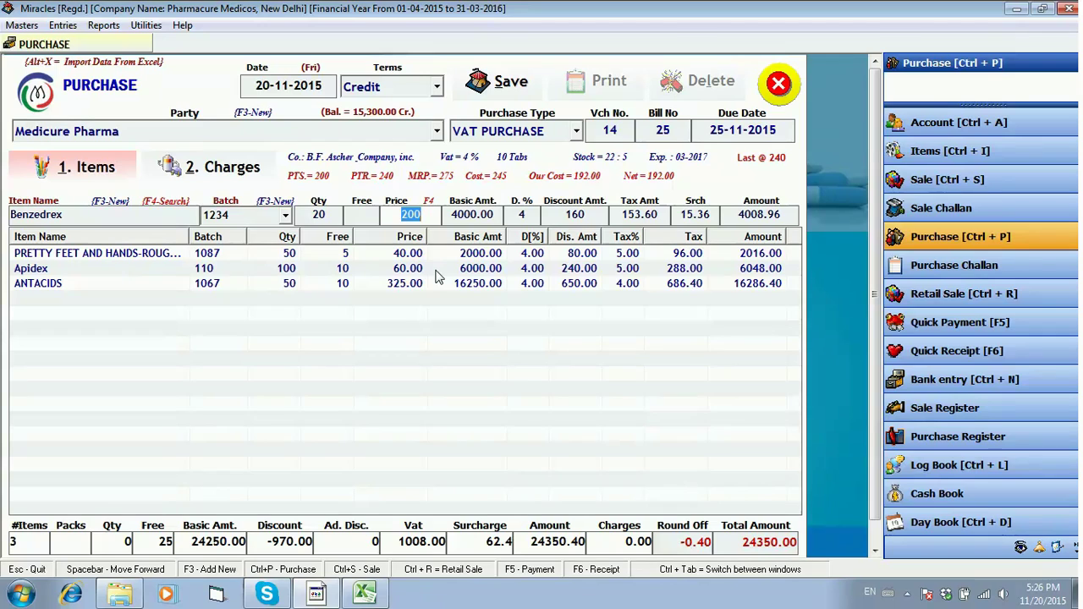
Step: Keep Benzedrex's calculated price of 200, 4% discount and proposed tax, and add the line to the bill
{"action": "key", "text": "Return"}
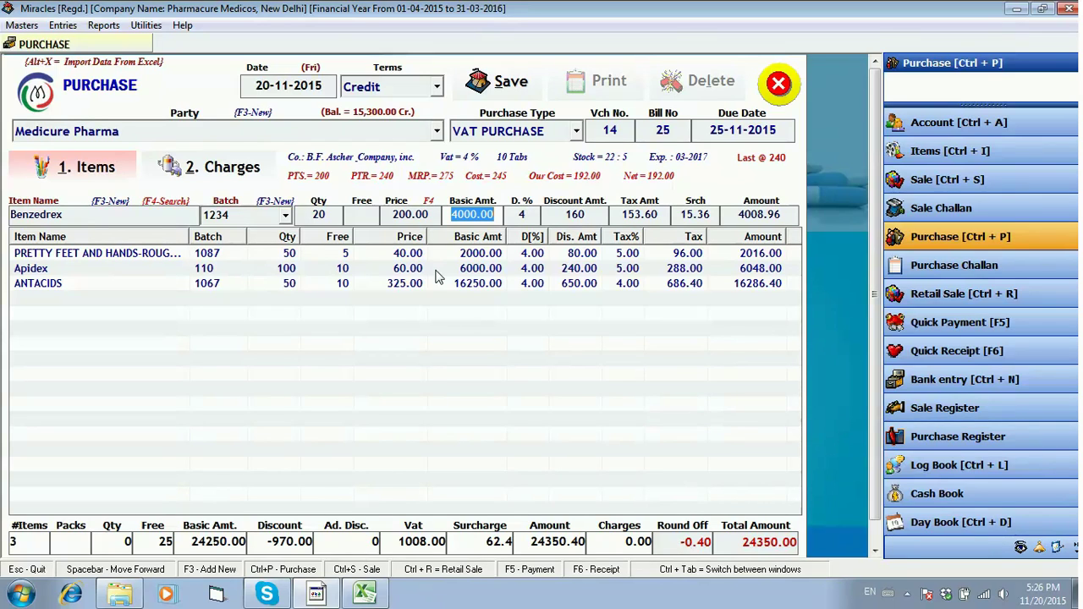
{"action": "key", "text": "Return"}
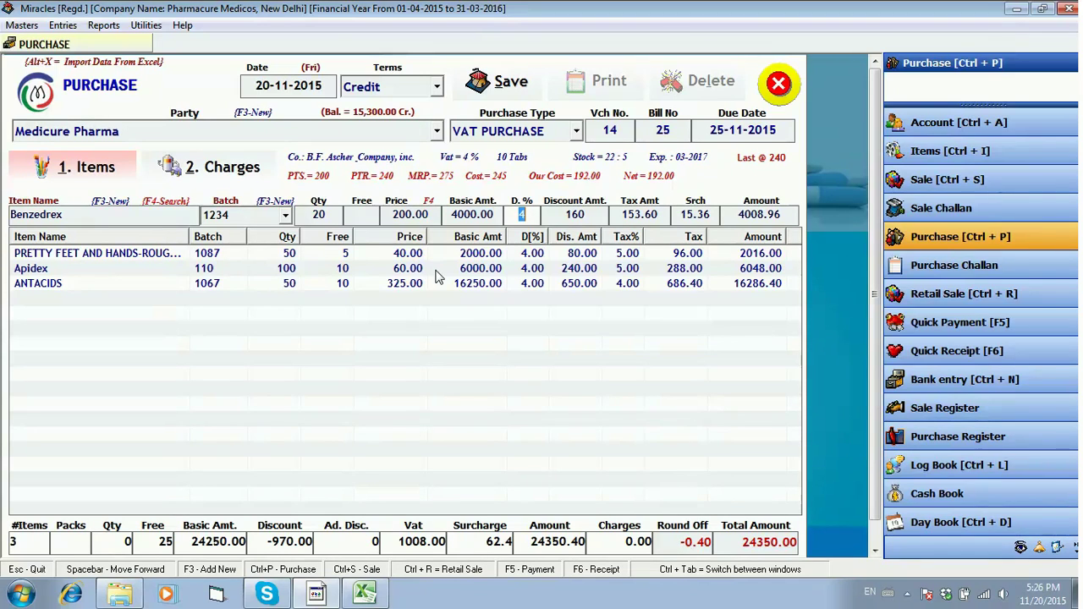
{"action": "key", "text": "Return"}
{"action": "key", "text": "Return"}
{"action": "key", "text": "Return"}
{"action": "key", "text": "Return"}
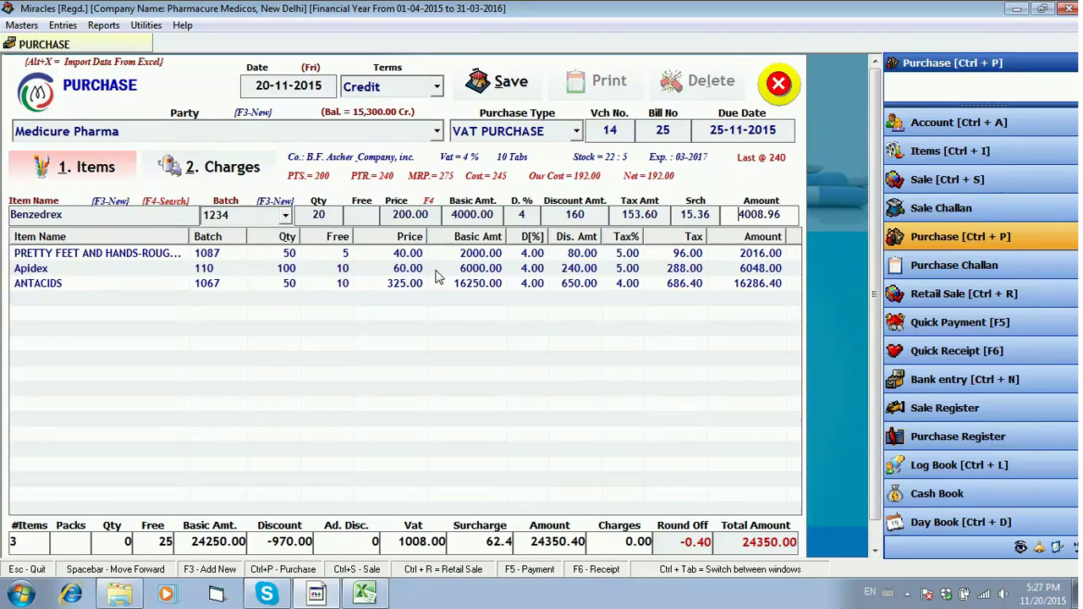
{"action": "key", "text": "Return"}
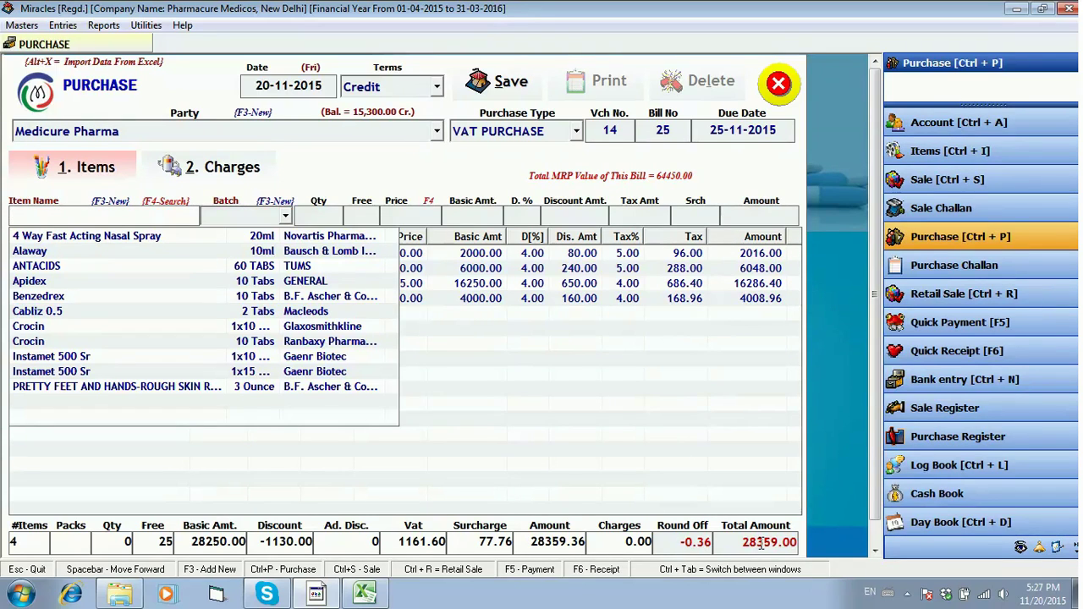
{"action": "left_click_drag", "start_coordinate": [742, 544], "coordinate": [794, 542]}
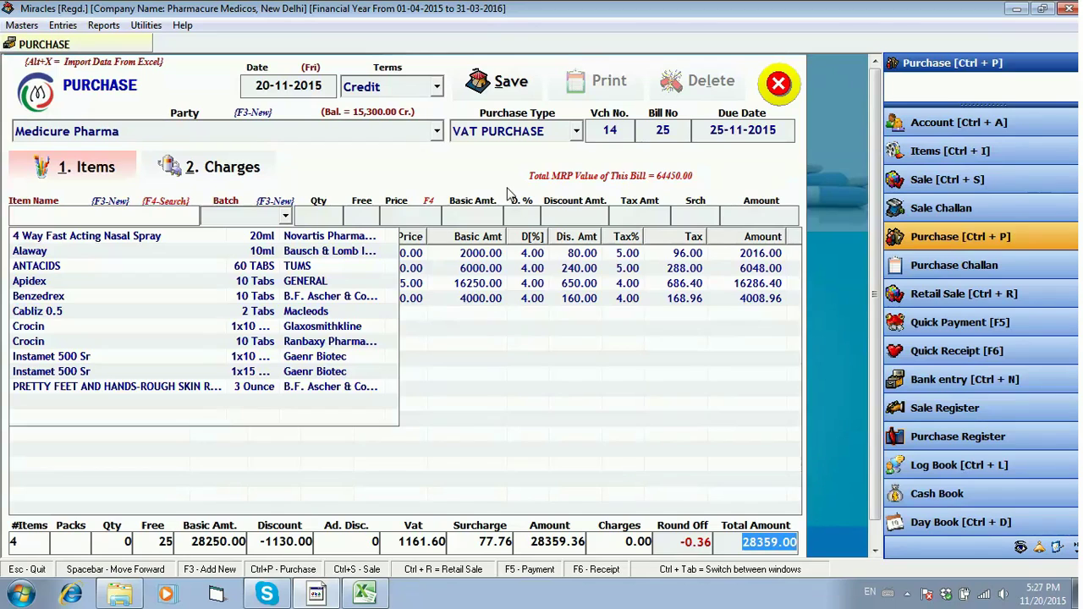
{"action": "left_click", "coordinate": [749, 544]}
{"action": "left_click", "coordinate": [598, 415]}
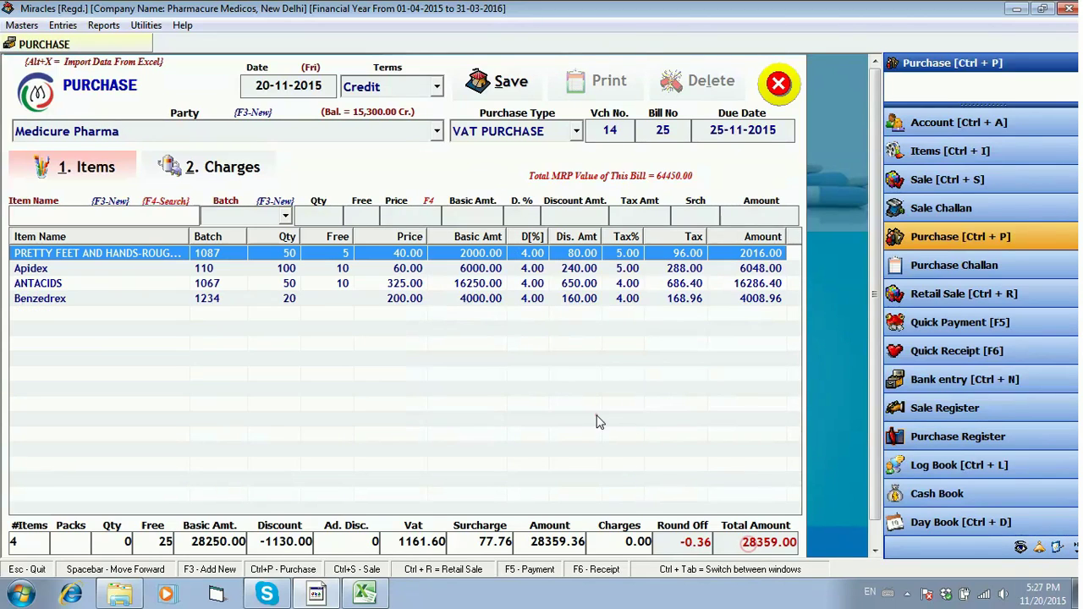
{"action": "key", "text": "Tab"}
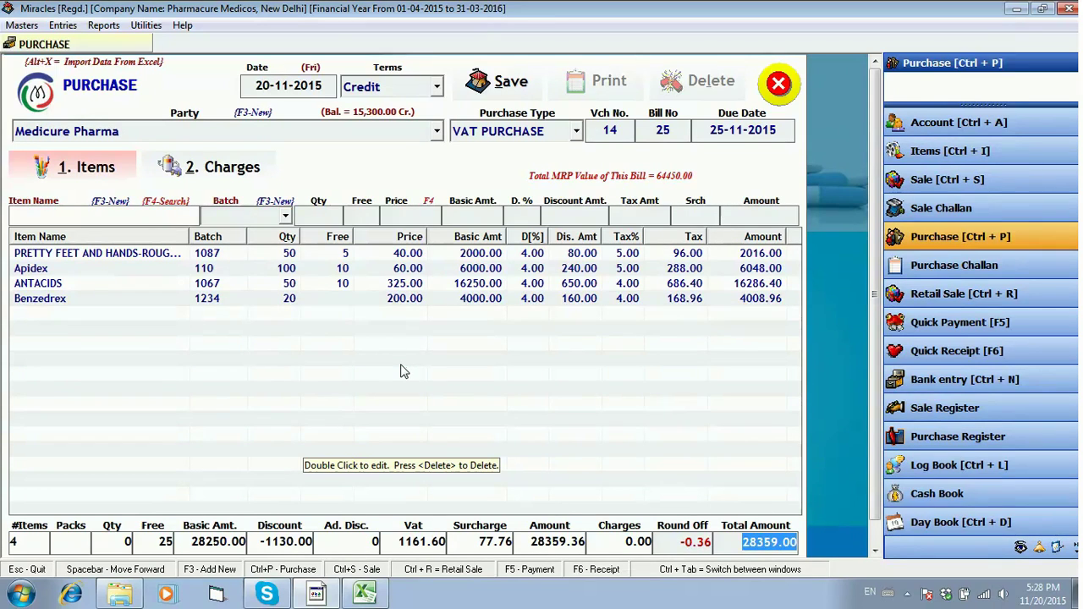
{"action": "left_click", "coordinate": [213, 178]}
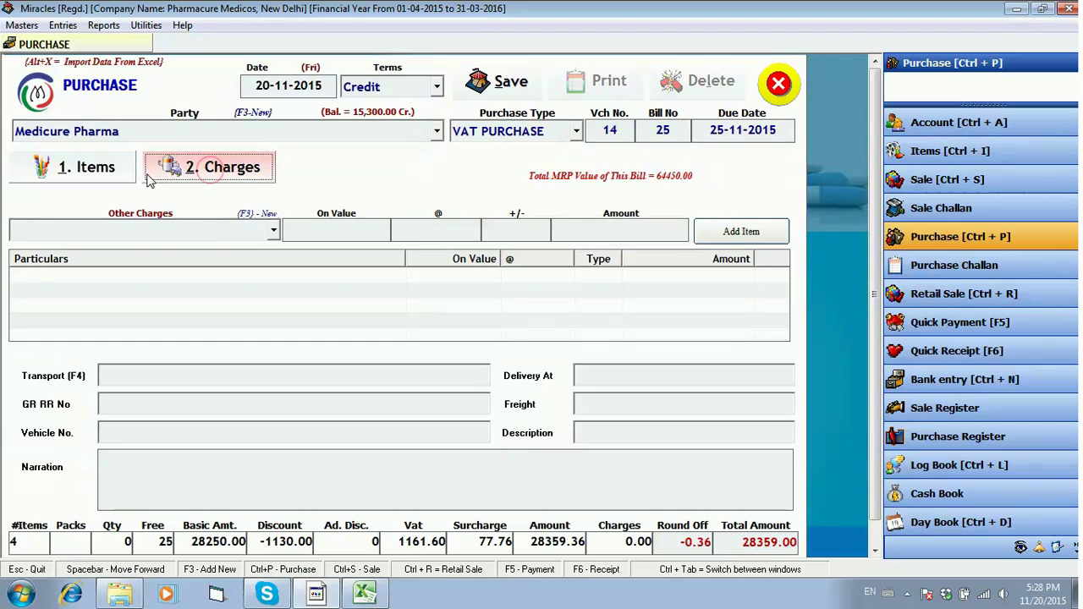
{"action": "left_click", "coordinate": [73, 174]}
{"action": "left_click", "coordinate": [88, 219]}
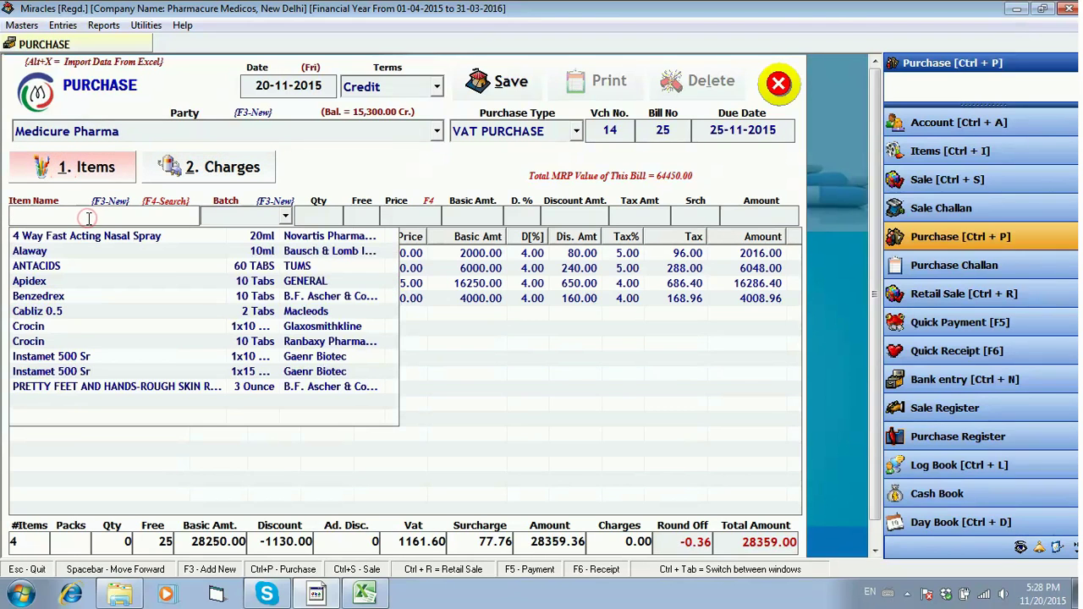
Step: Move on to the bill's other charges and add Frieght & Forwarding Charges with an amount of 1500
{"action": "key", "text": "space"}
{"action": "key", "text": "Return"}
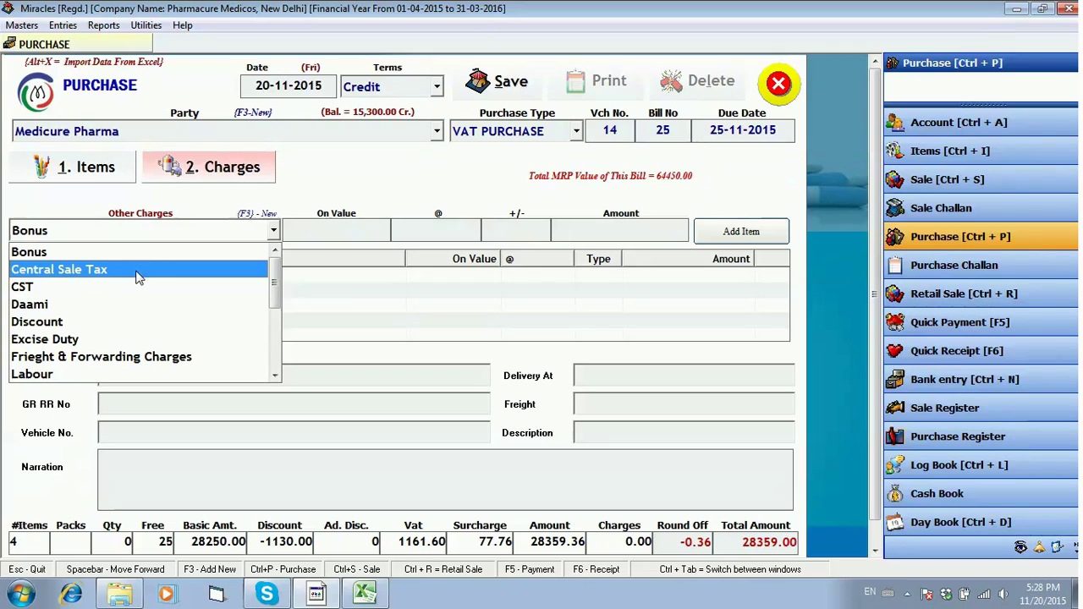
{"action": "left_click", "coordinate": [138, 357]}
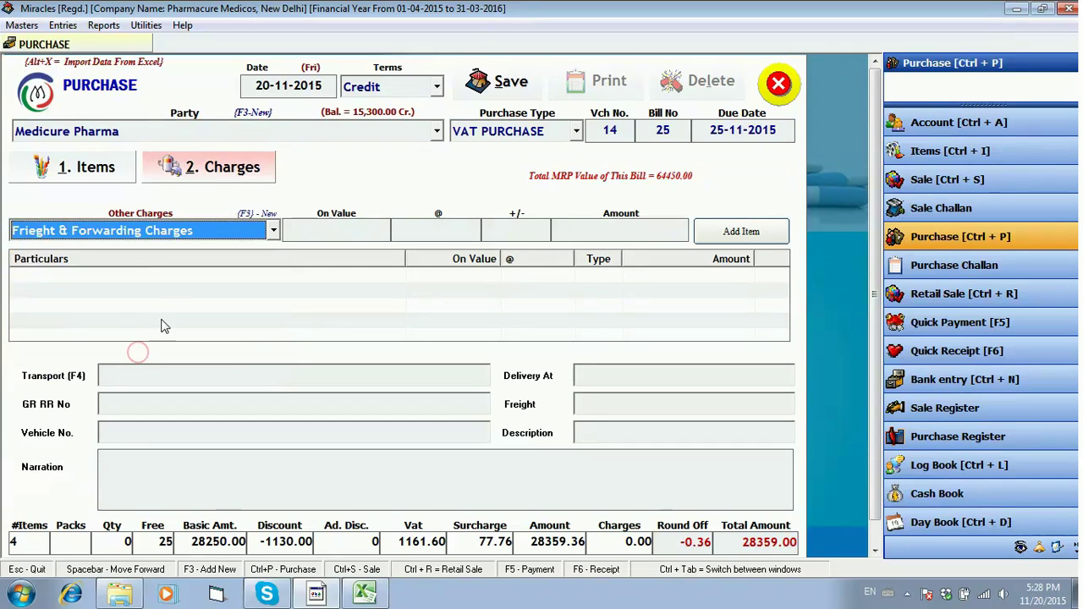
{"action": "key", "text": "Return"}
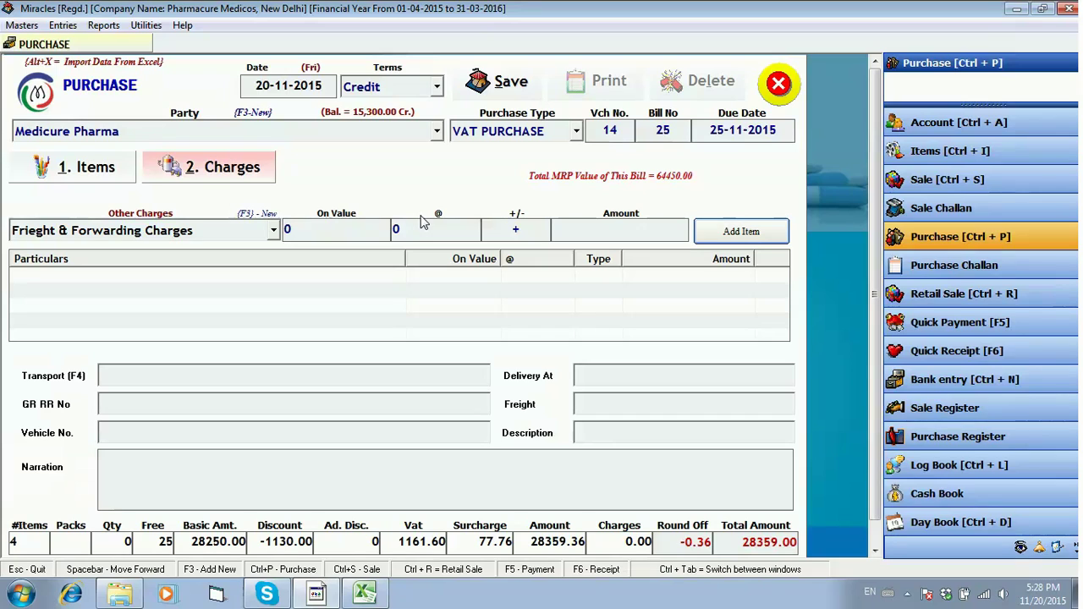
{"action": "left_click", "coordinate": [584, 236]}
{"action": "type", "text": "1500"}
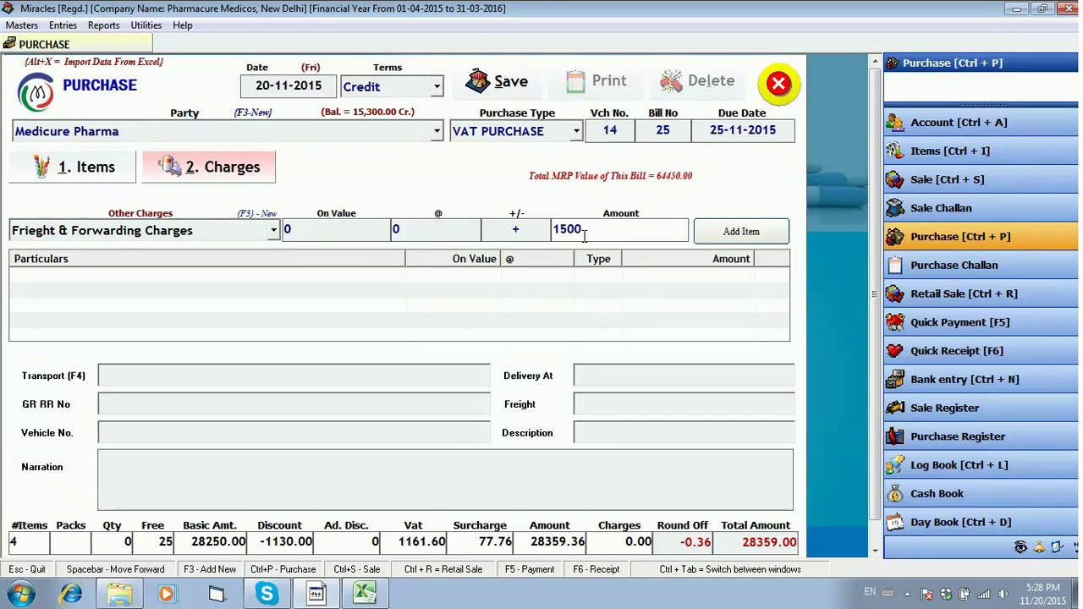
{"action": "key", "text": "Return"}
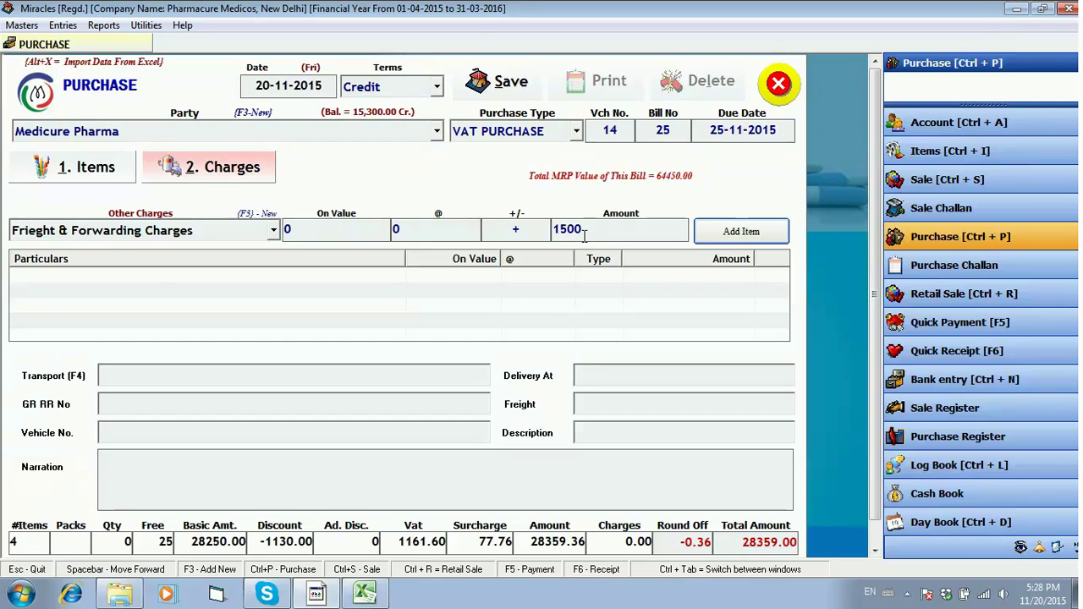
{"action": "key", "text": "Return"}
Step: Add a Labour charge with an amount of 150 to the bill
{"action": "key", "text": "Down"}
{"action": "key", "text": "Return"}
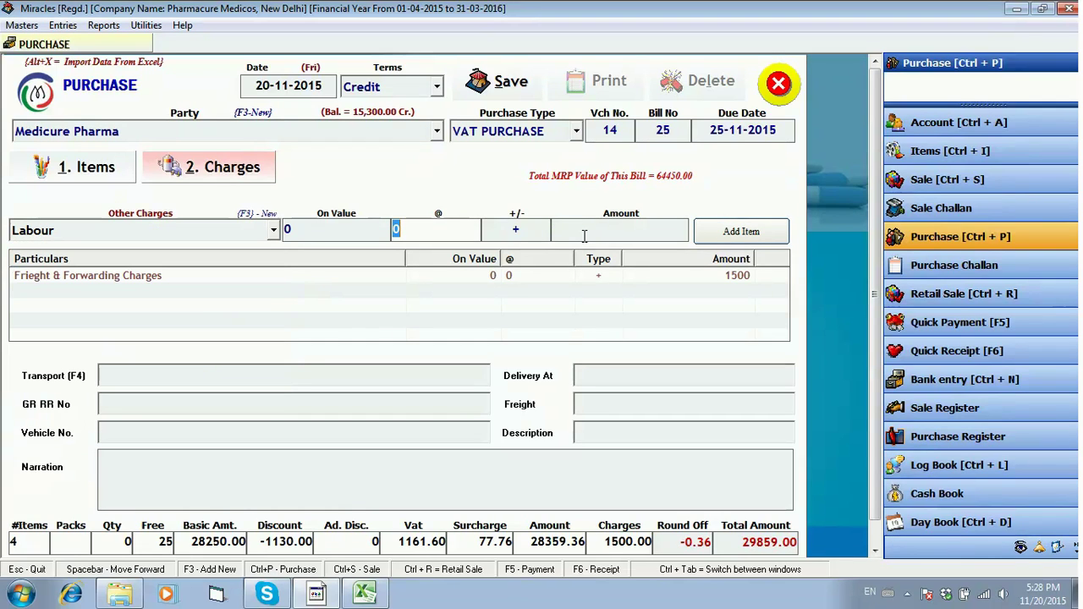
{"action": "key", "text": "Return"}
{"action": "type", "text": "150"}
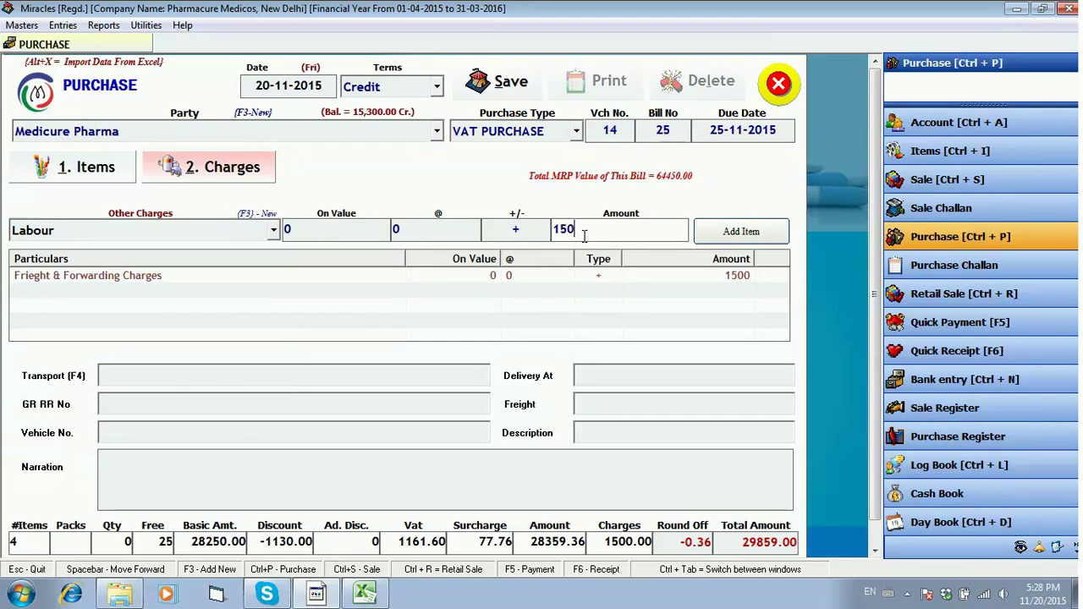
{"action": "key", "text": "Return"}
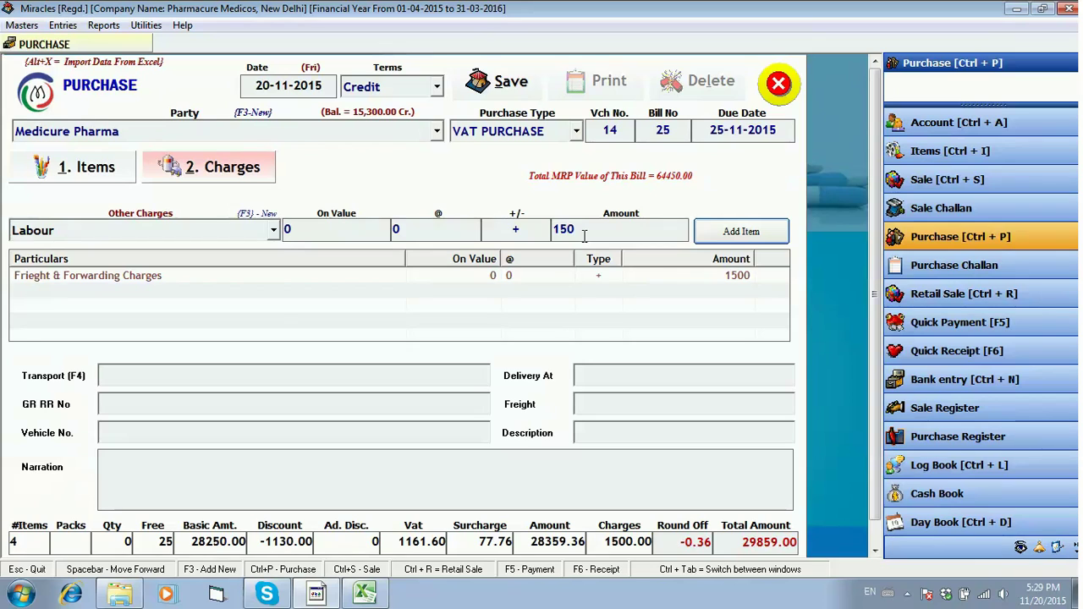
{"action": "key", "text": "Return"}
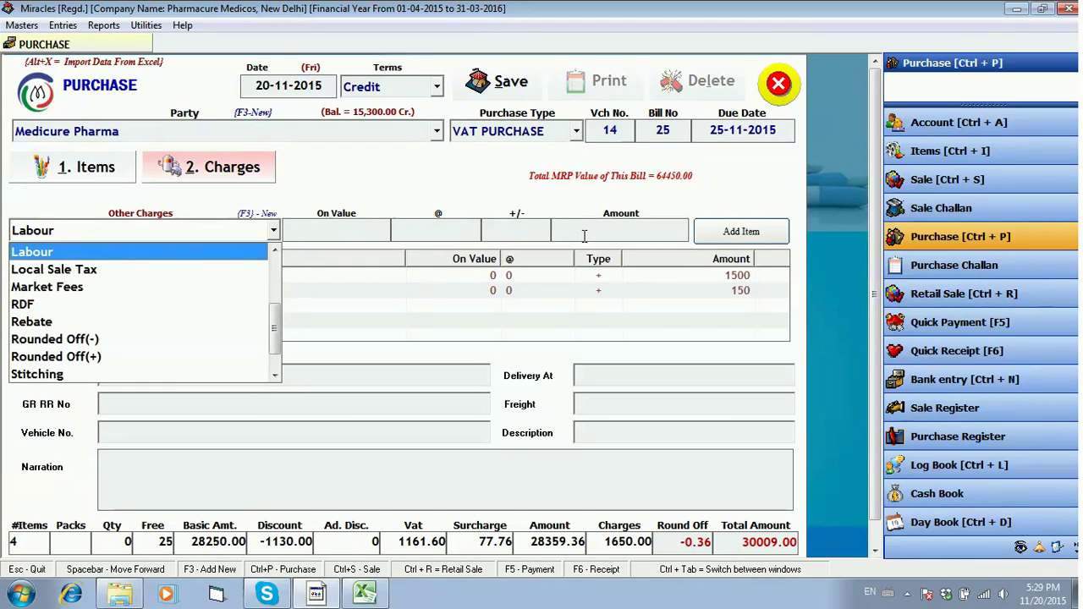
{"action": "key", "text": "F3"}
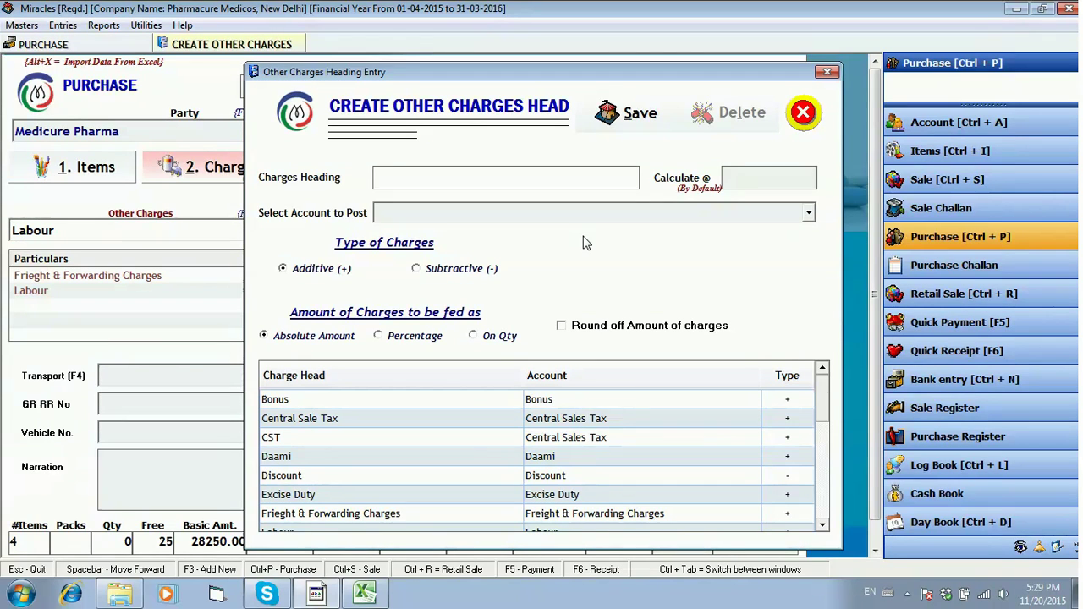
{"action": "left_click", "coordinate": [804, 115]}
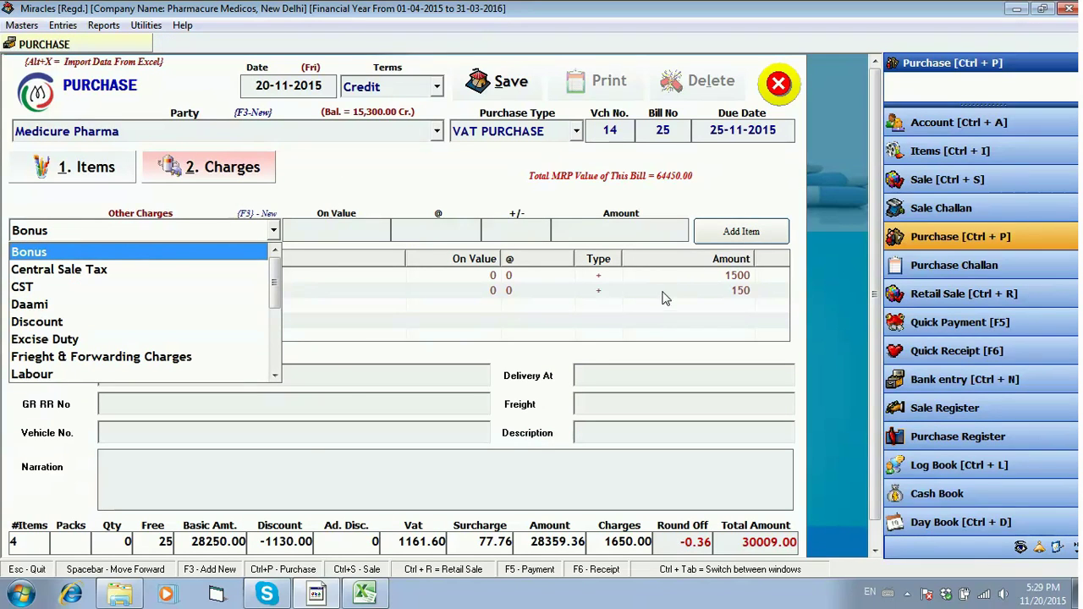
{"action": "left_click", "coordinate": [351, 405]}
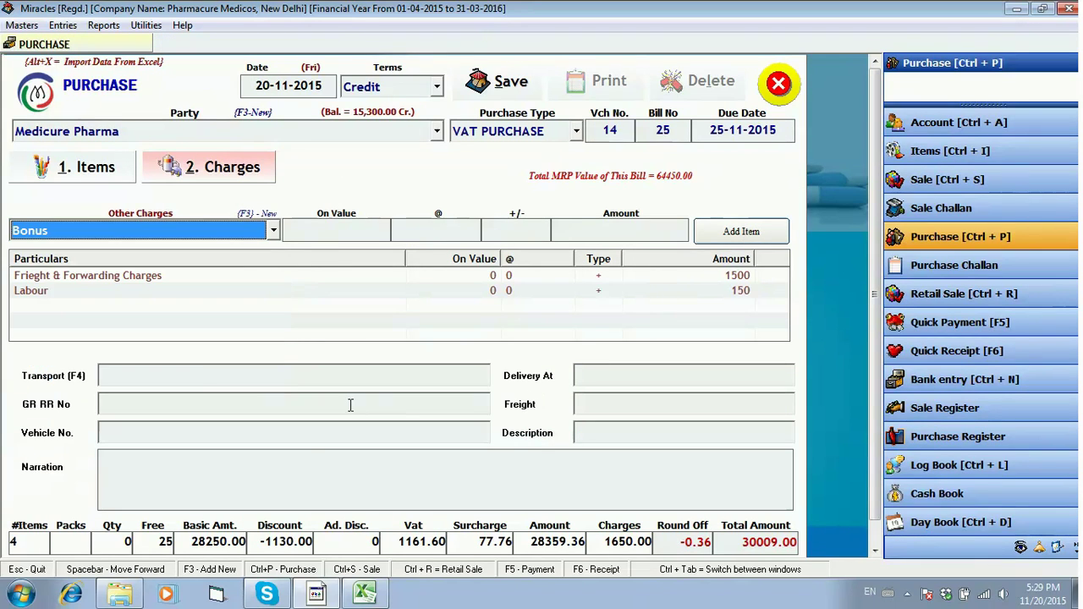
Step: Enter Venus Goods Carrier as the bill's transport and New Delhi as the delivery place
{"action": "left_click", "coordinate": [207, 378]}
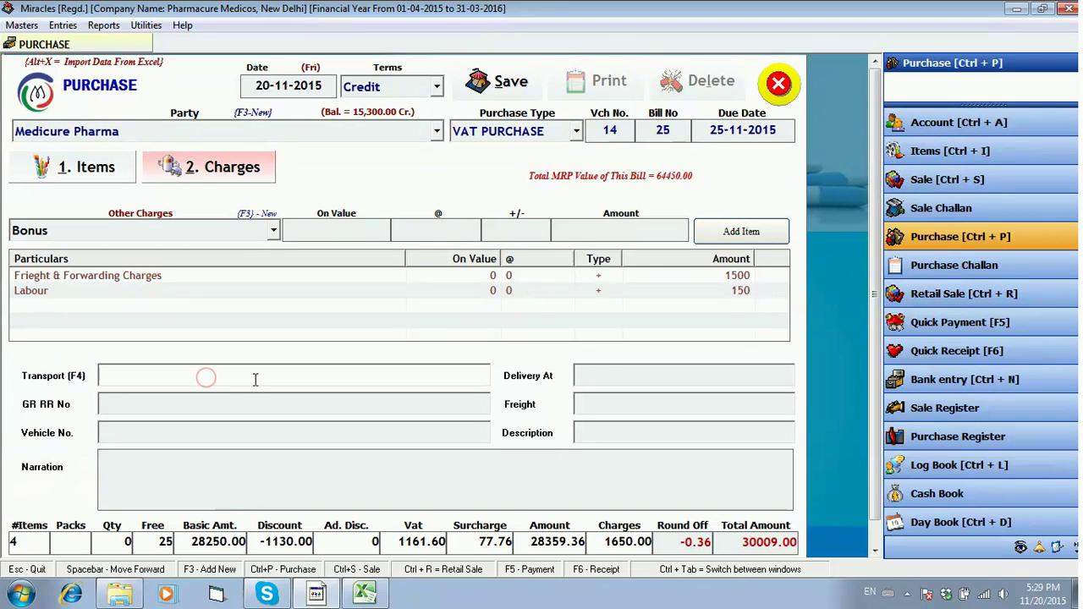
{"action": "type", "text": "V"}
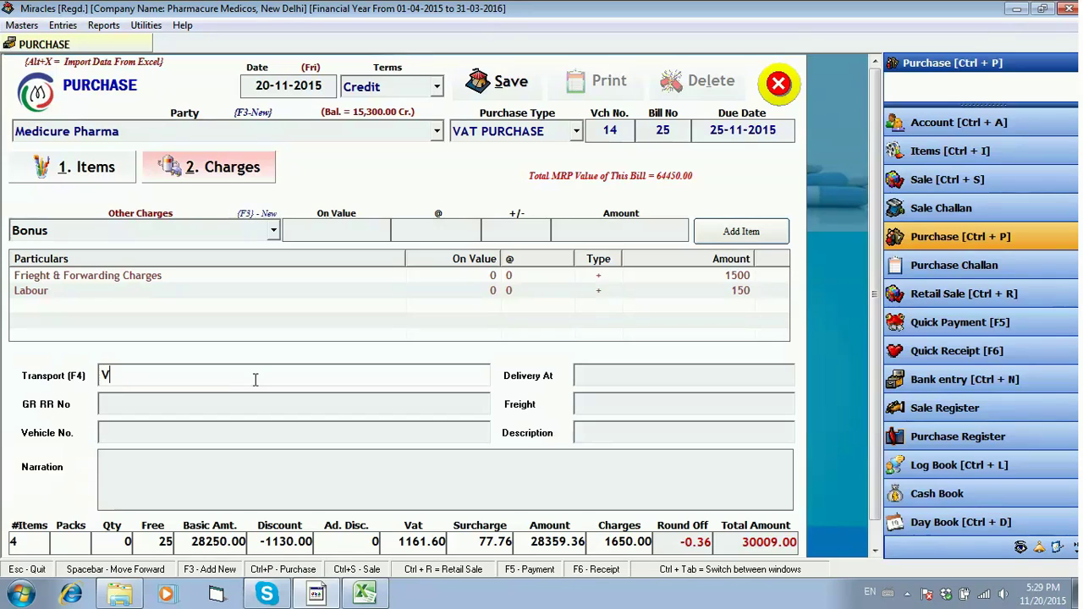
{"action": "type", "text": "enus "}
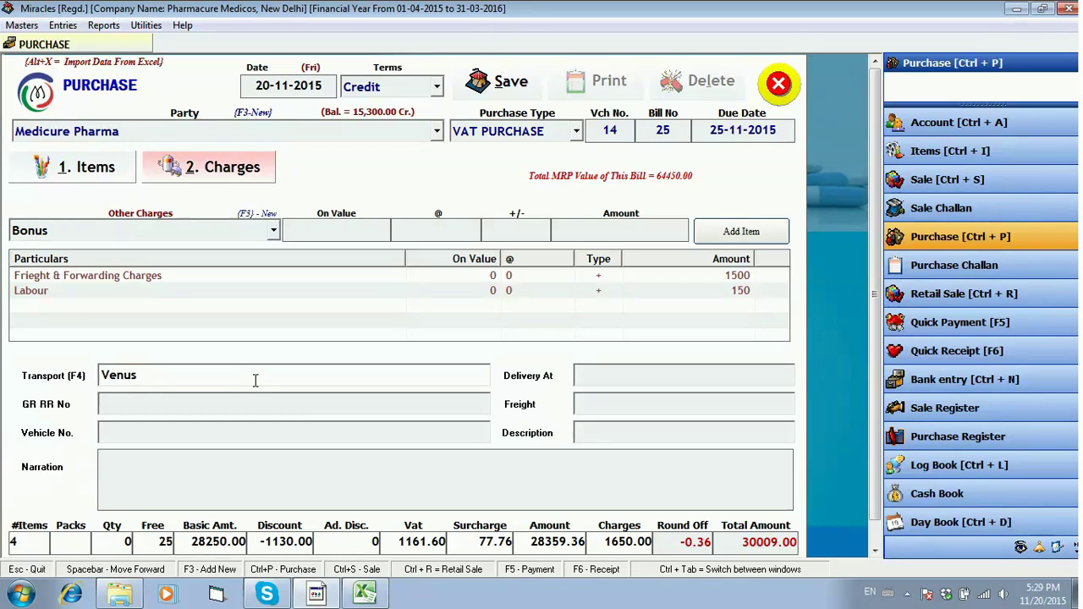
{"action": "type", "text": "Goods"}
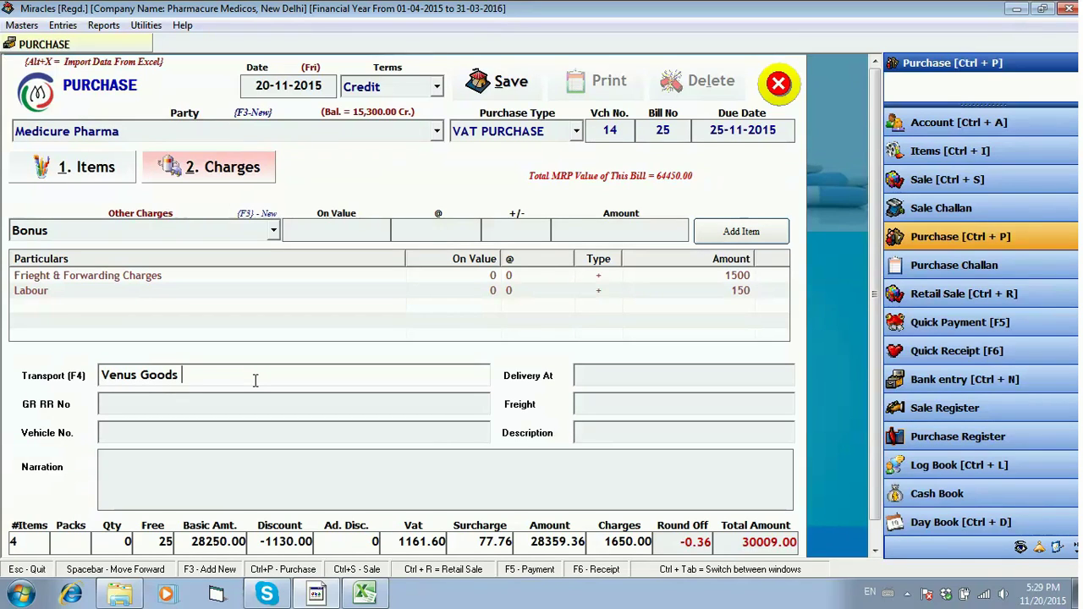
{"action": "type", "text": " Carrier"}
{"action": "key", "text": "Return"}
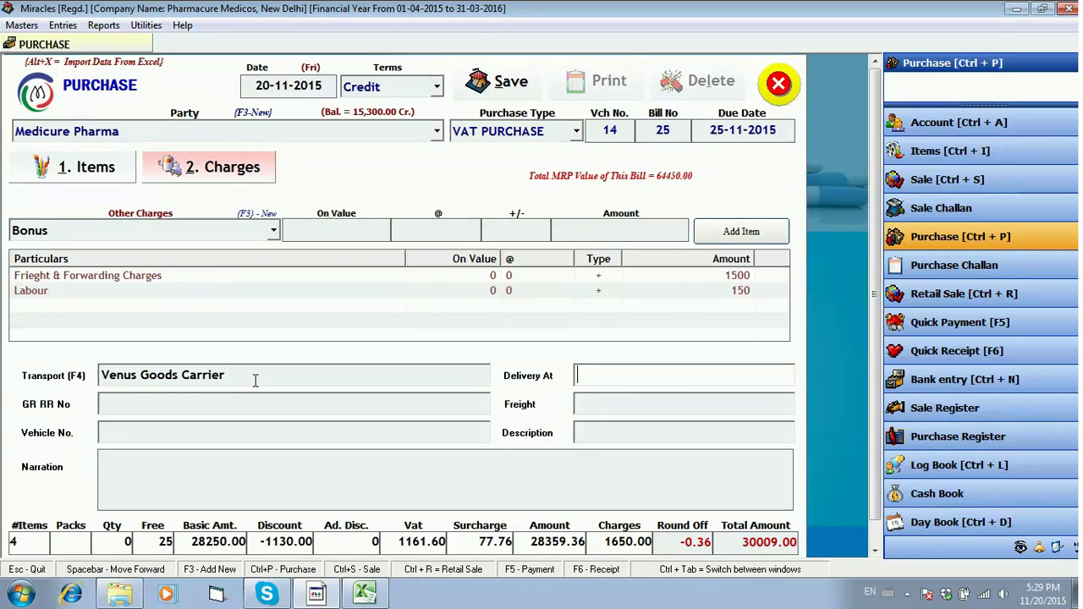
{"action": "type", "text": "N"}
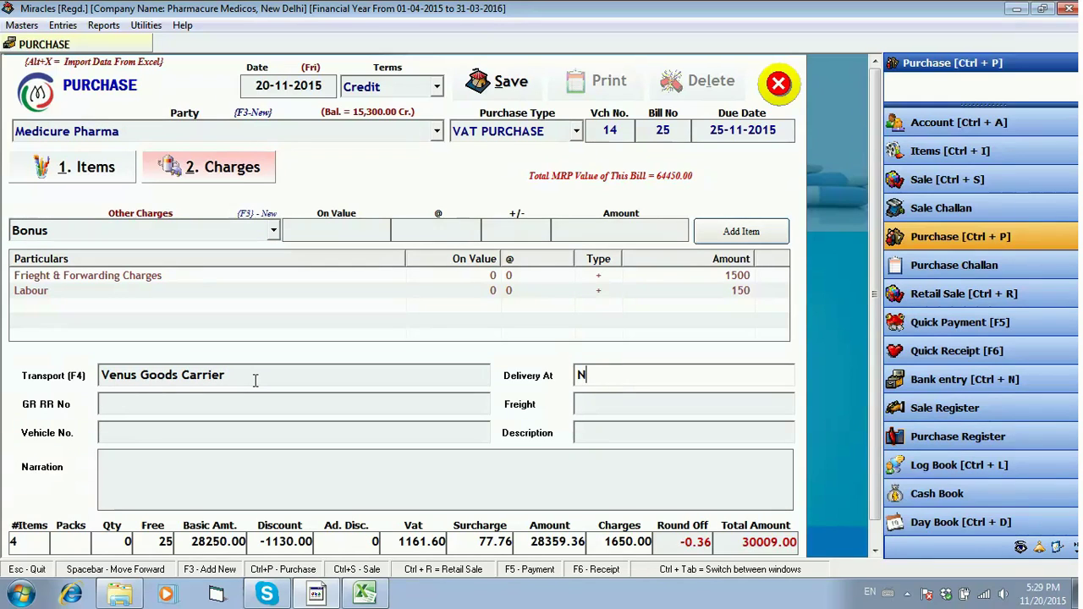
{"action": "type", "text": "Beew Delhi"}
{"action": "key", "text": "Return"}
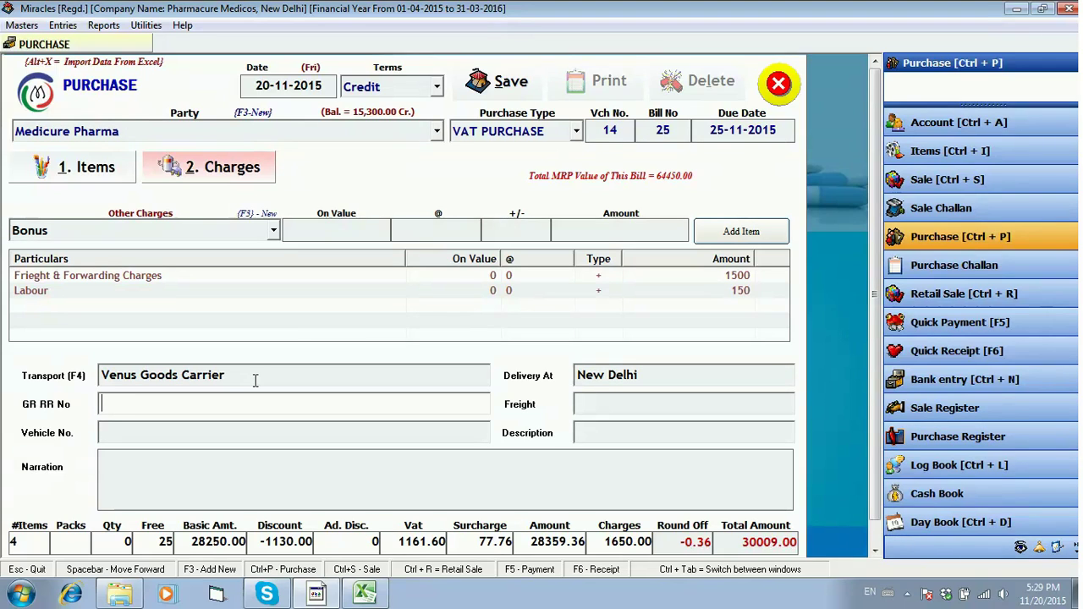
Step: Enter 76757 as the GR RR number and leave freight, vehicle number, description and narration empty
{"action": "type", "text": "76757"}
{"action": "key", "text": "Return"}
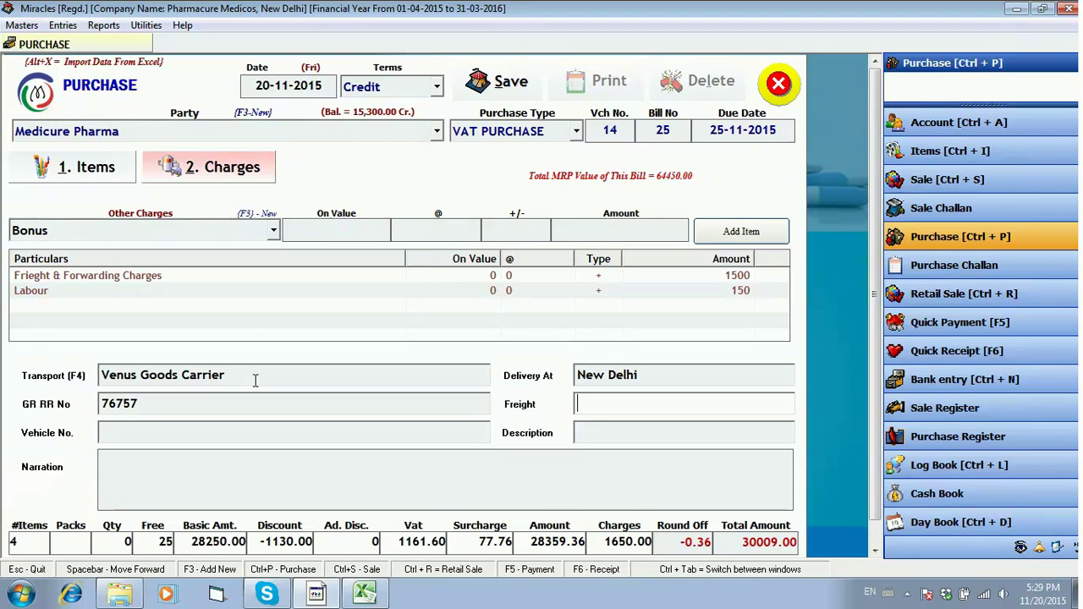
{"action": "key", "text": "Return"}
{"action": "key", "text": "Return"}
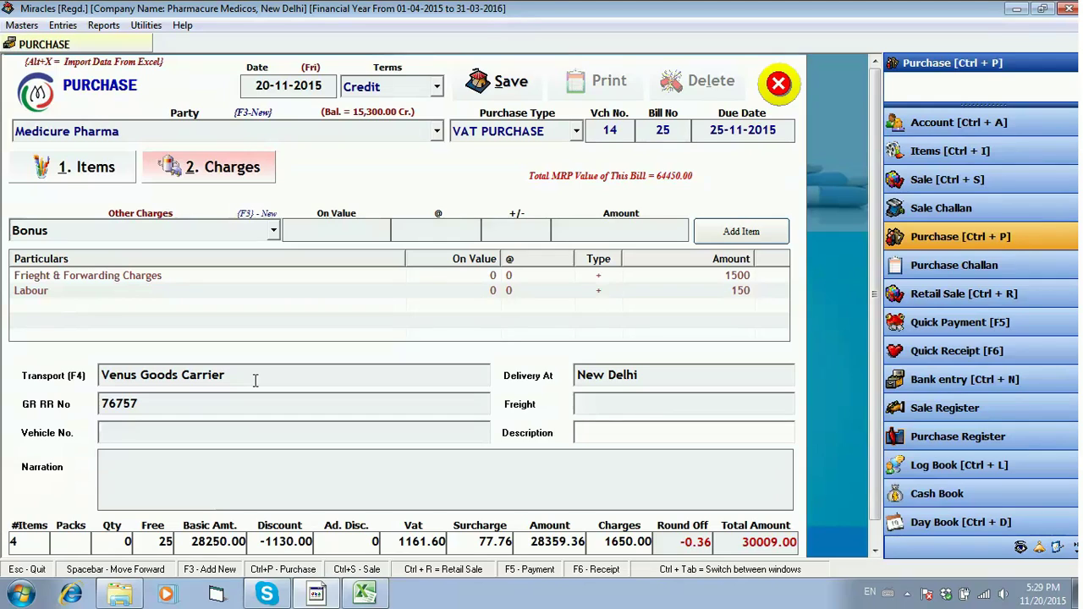
{"action": "key", "text": "Return"}
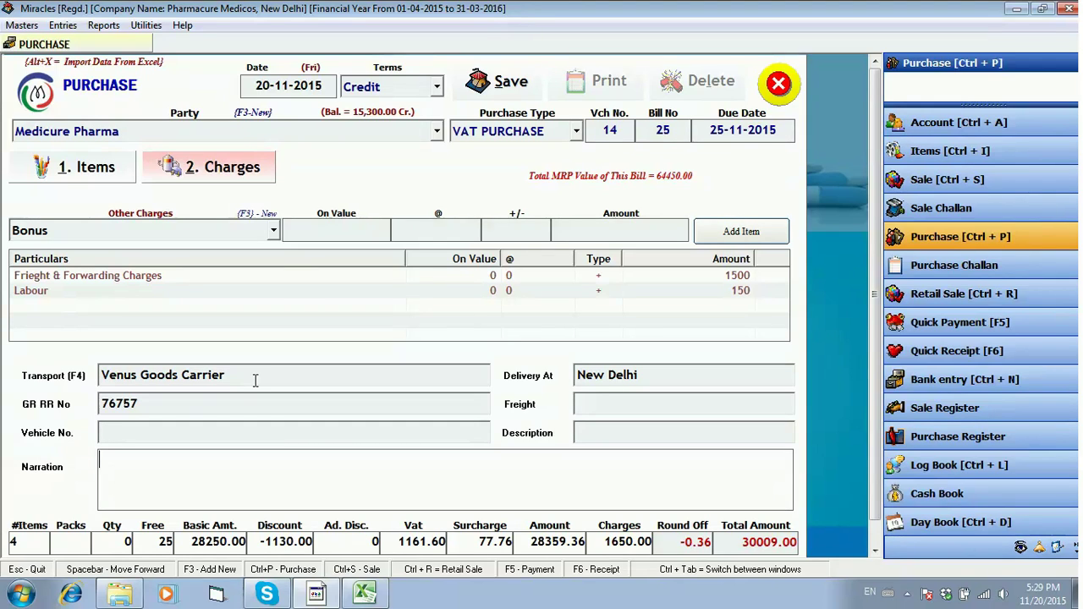
{"action": "key", "text": "Return"}
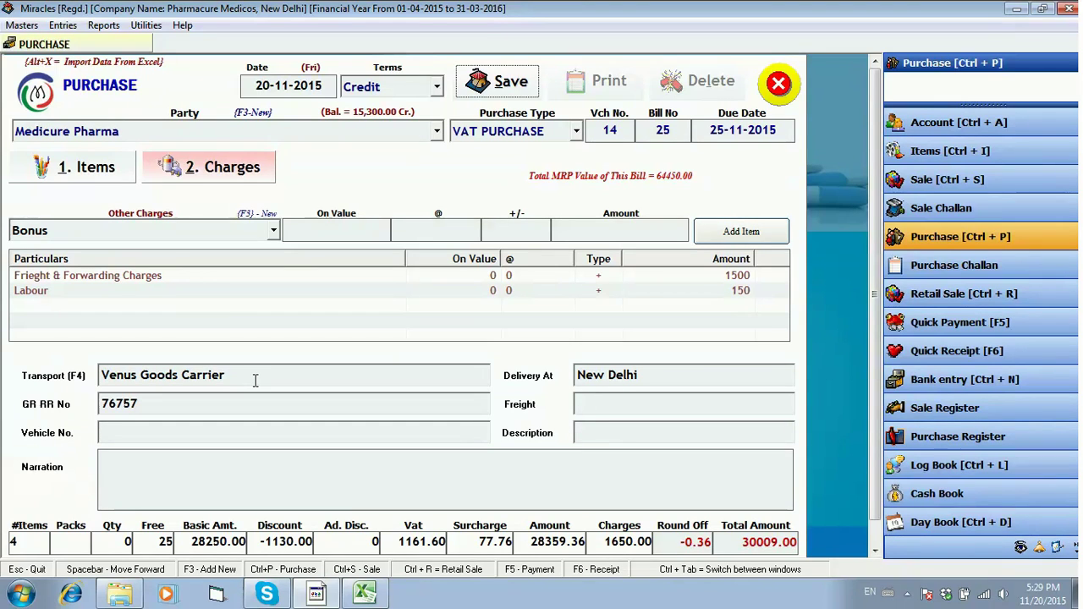
Step: Save the Medicure Pharma purchase bill and close the purchase entry form
{"action": "key", "text": "alt+s"}
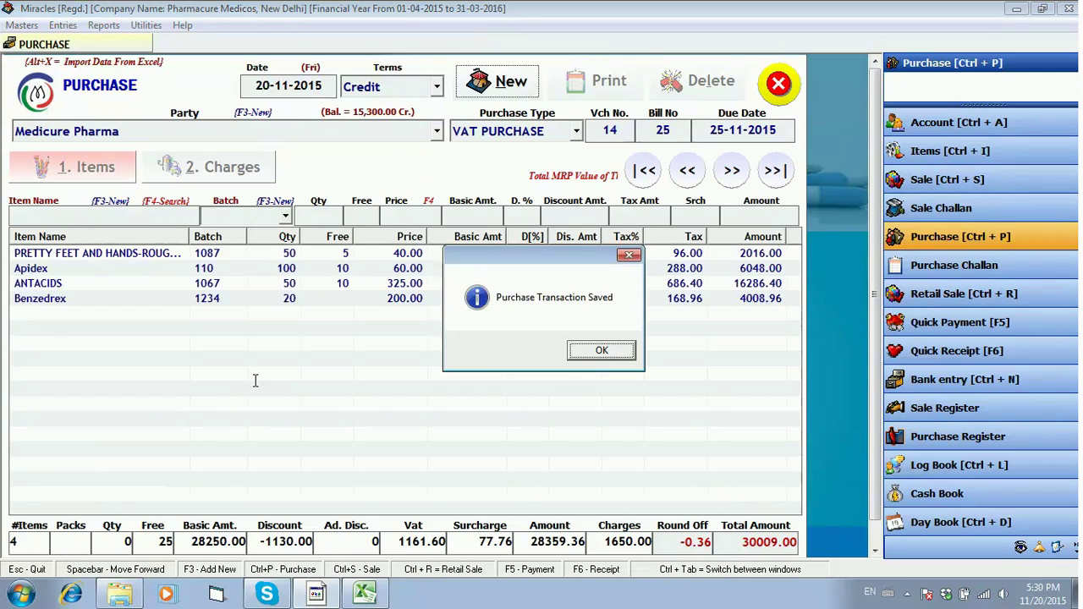
{"action": "key", "text": "Return"}
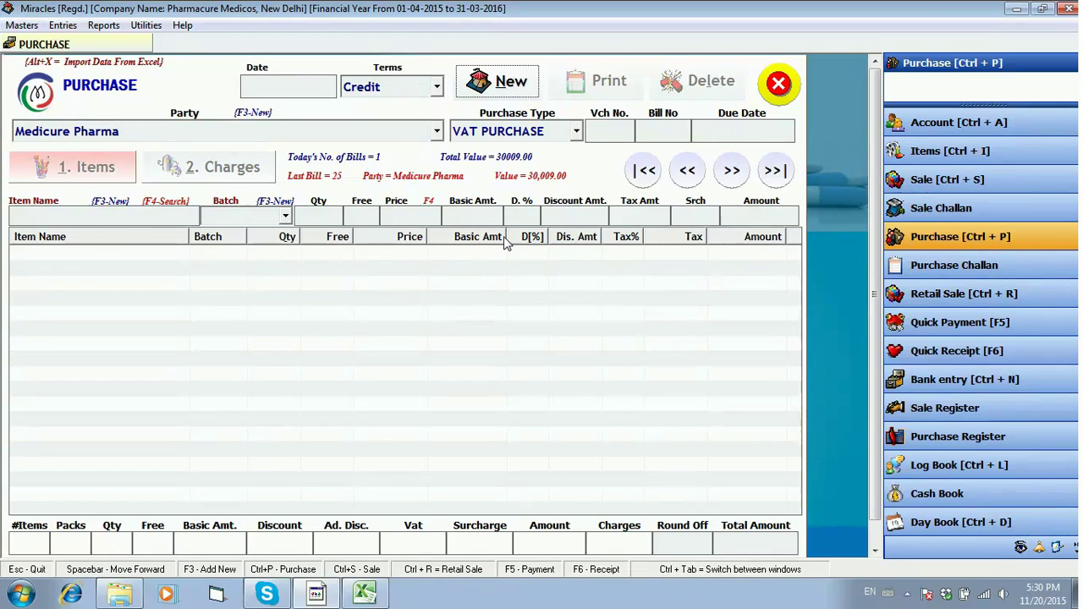
{"action": "left_click", "coordinate": [779, 83]}
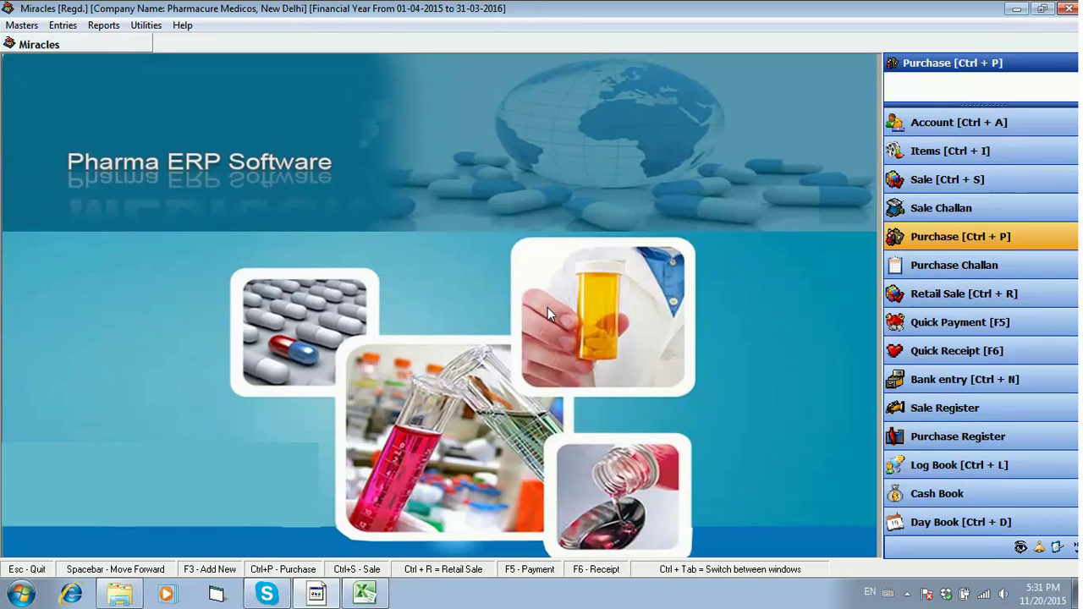
Step: Review the item details, ledger posting and tax details of the Medicure Pharma bill in the purchase bills list, and close the list
{"action": "left_click", "coordinate": [945, 238]}
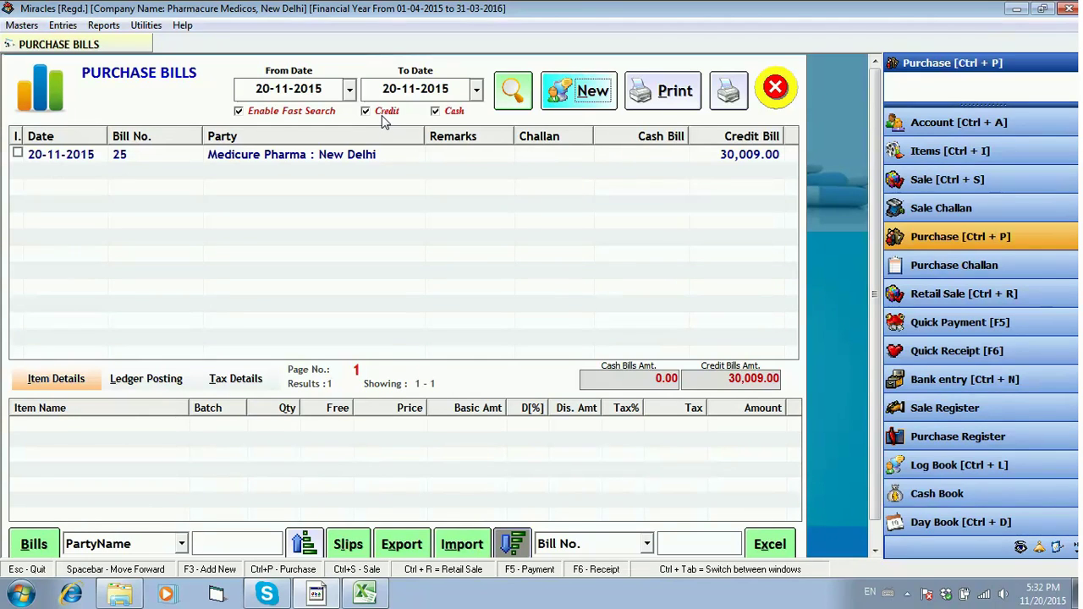
{"action": "left_click", "coordinate": [174, 153]}
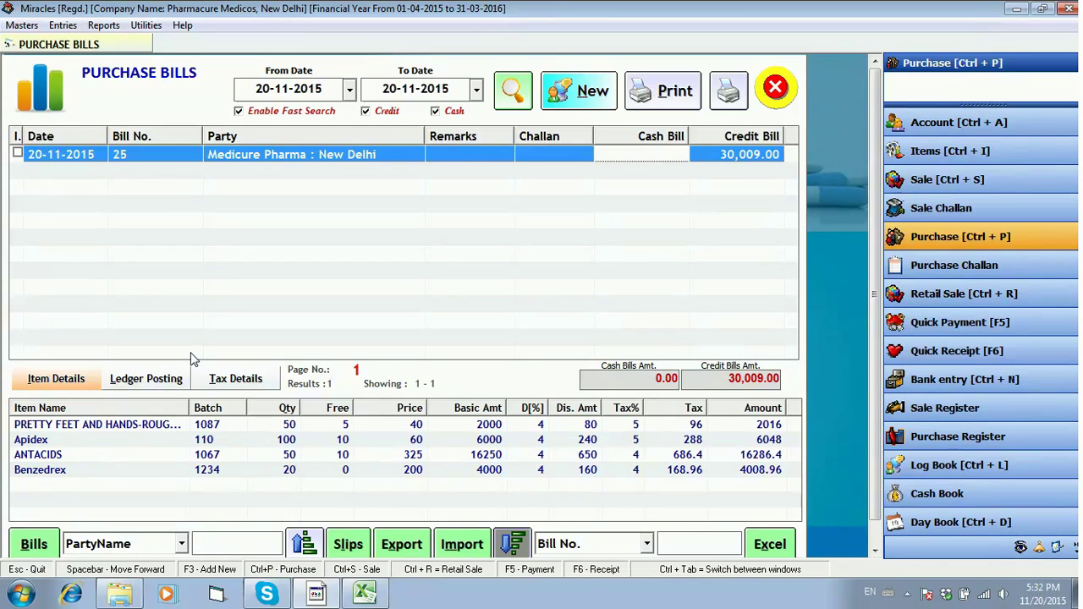
{"action": "left_click", "coordinate": [244, 454]}
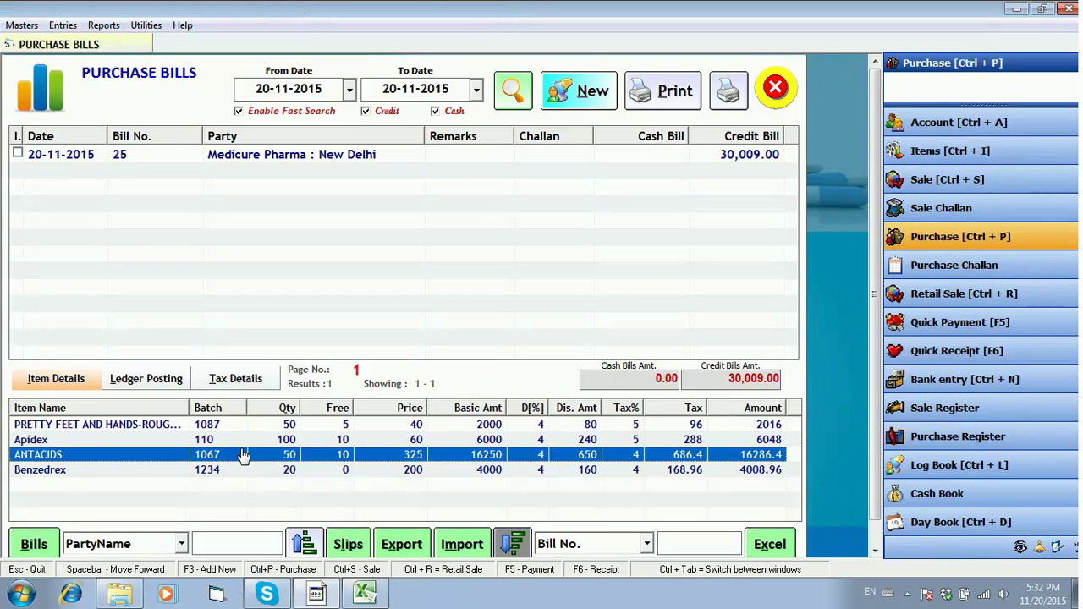
{"action": "left_click", "coordinate": [161, 386]}
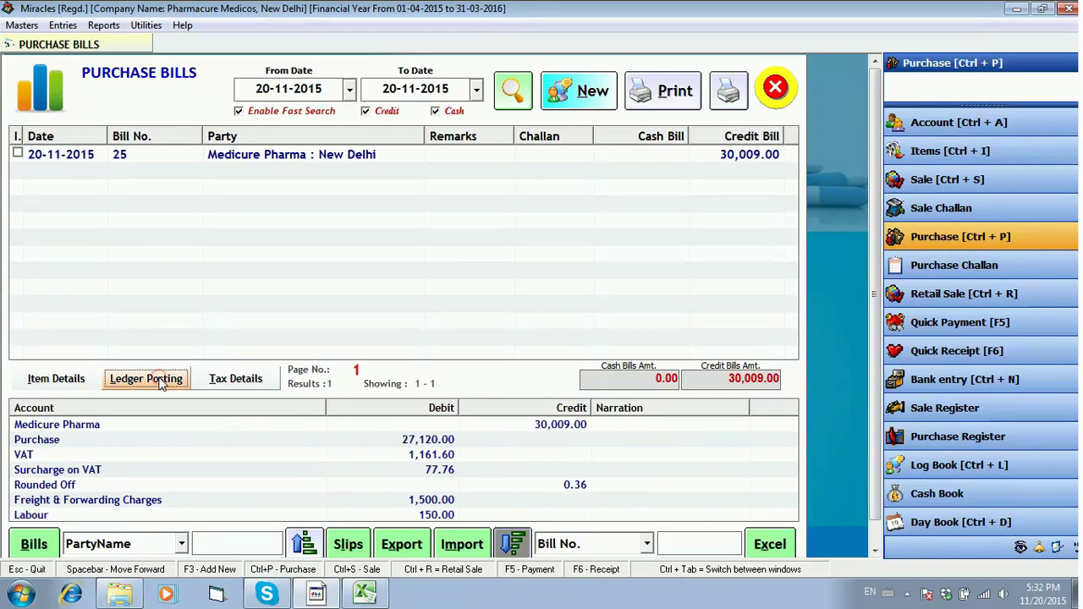
{"action": "left_click", "coordinate": [247, 384]}
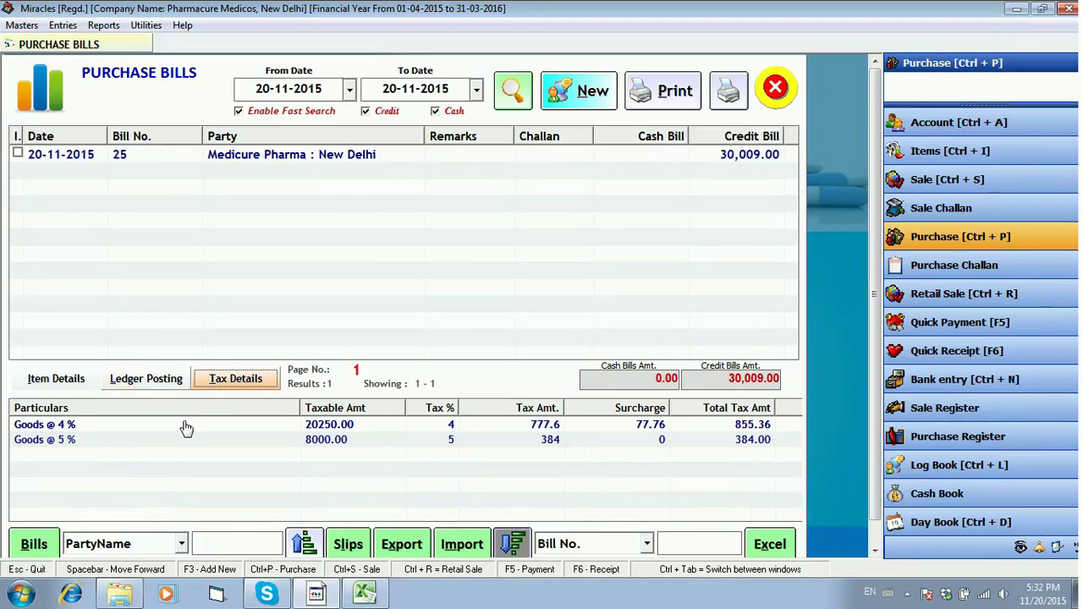
{"action": "left_click", "coordinate": [240, 425]}
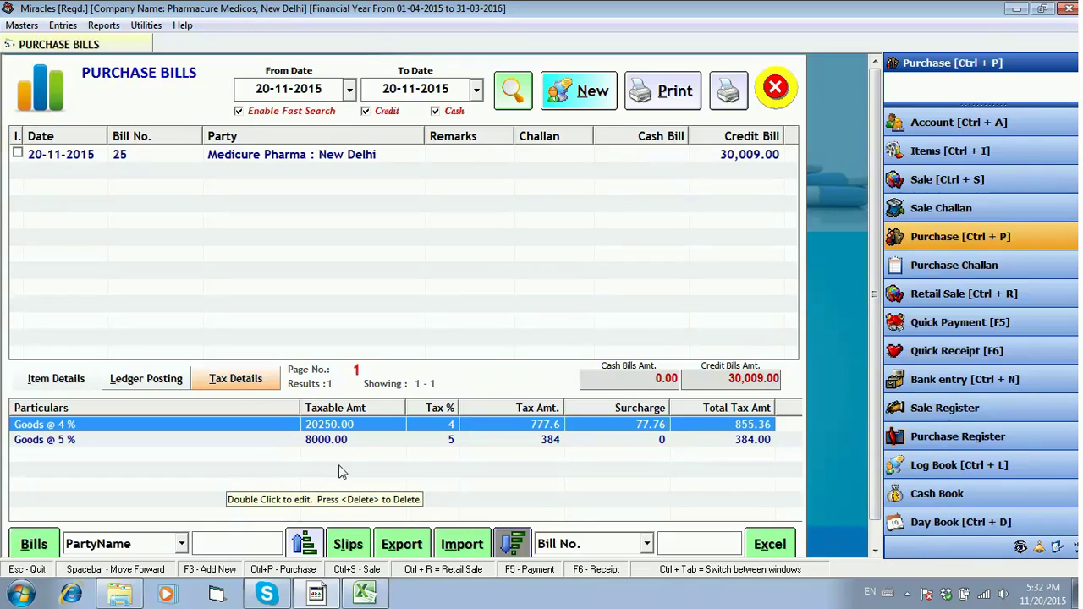
{"action": "left_click", "coordinate": [775, 90]}
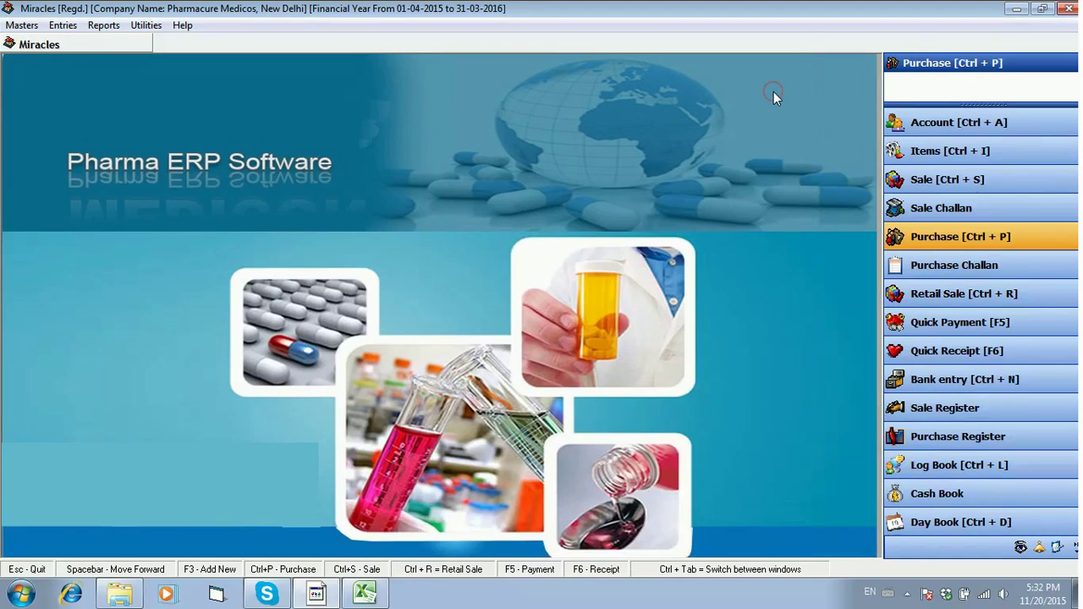